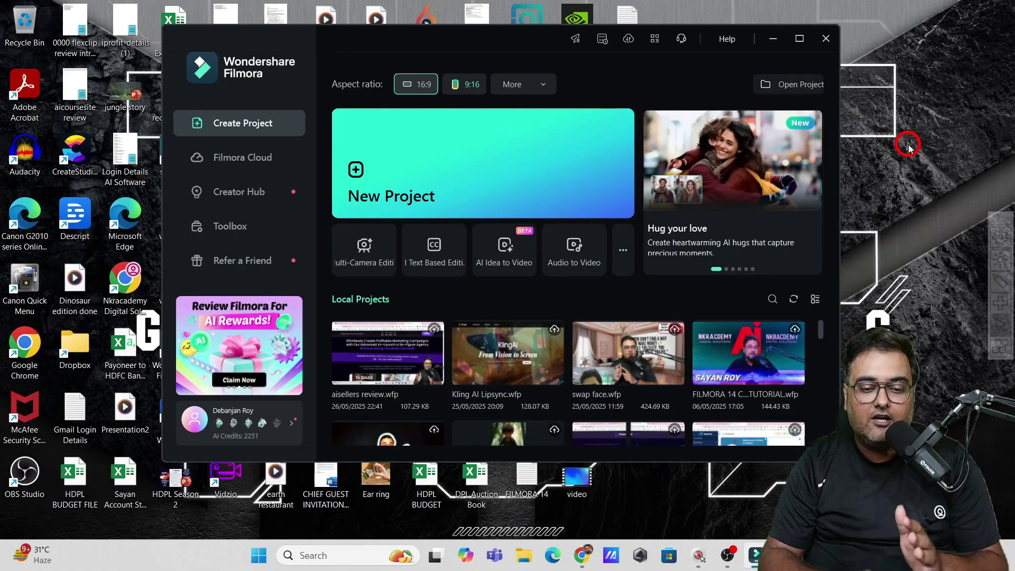
Open the Audio to Video tool from the Toolbox and load Story.mp4 from the Filmora 14 folder.
{"action": "left_click", "coordinate": [235, 227]}
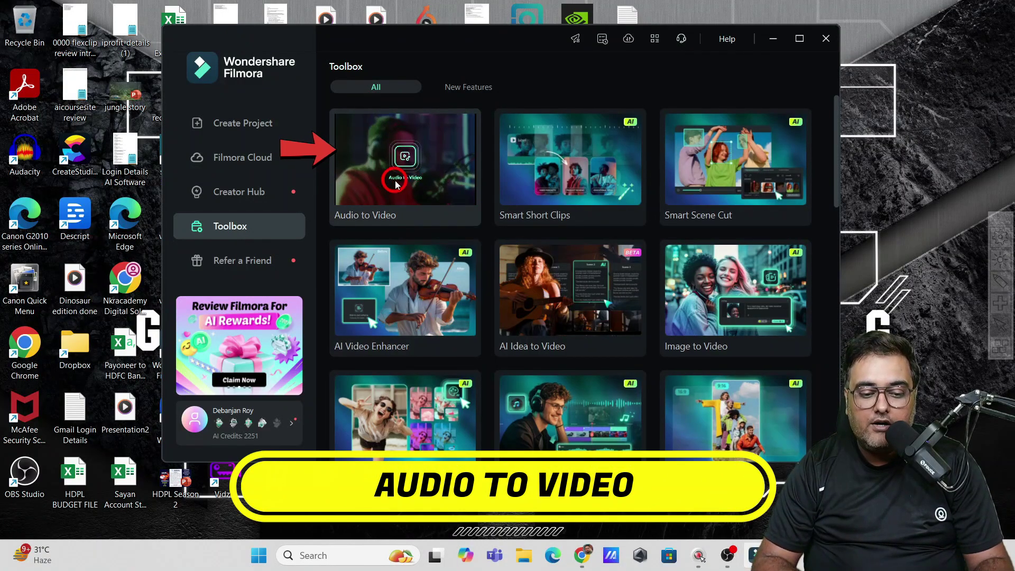
{"action": "left_click", "coordinate": [443, 166]}
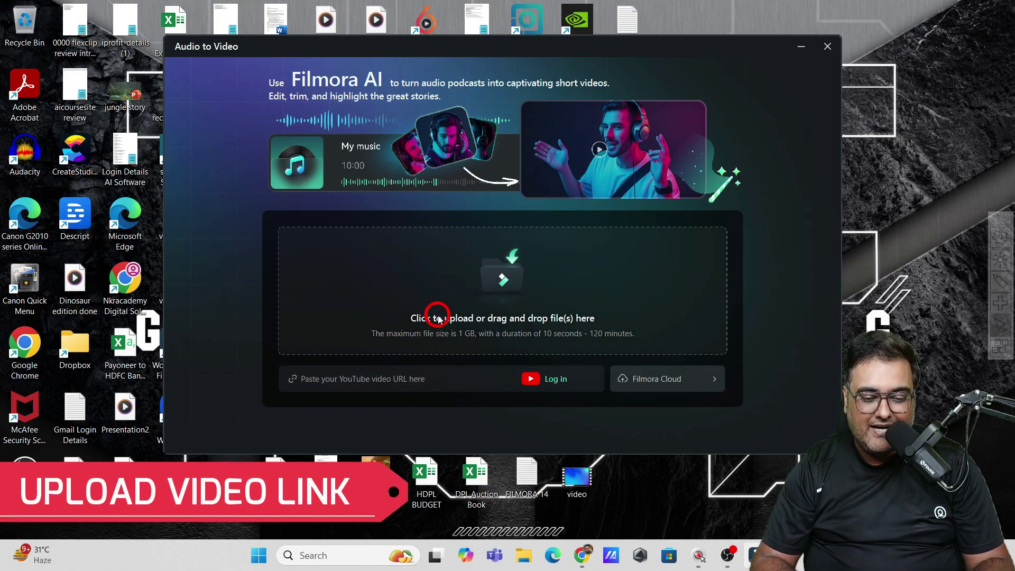
{"action": "left_click", "coordinate": [450, 276]}
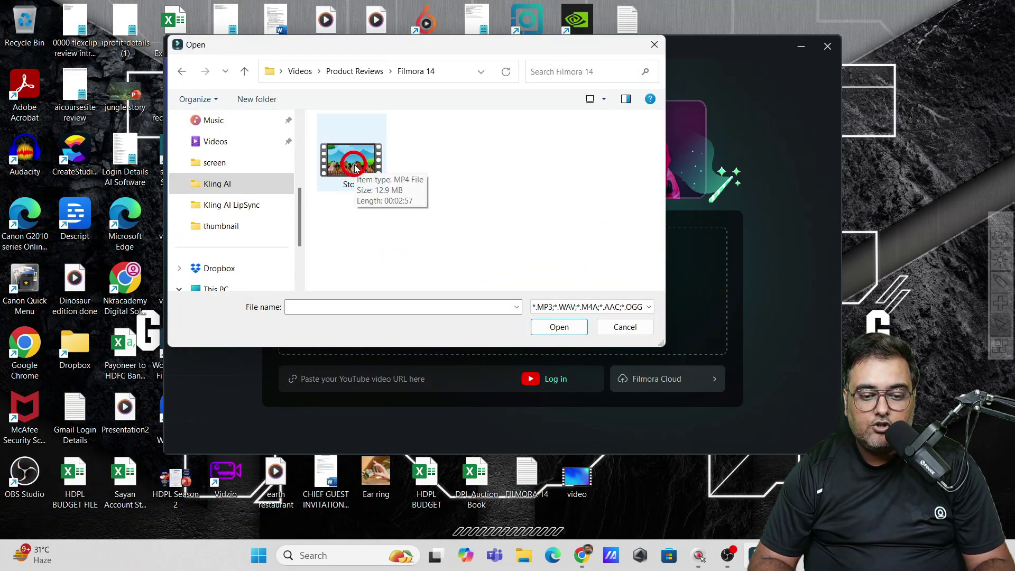
{"action": "double_click", "coordinate": [354, 167]}
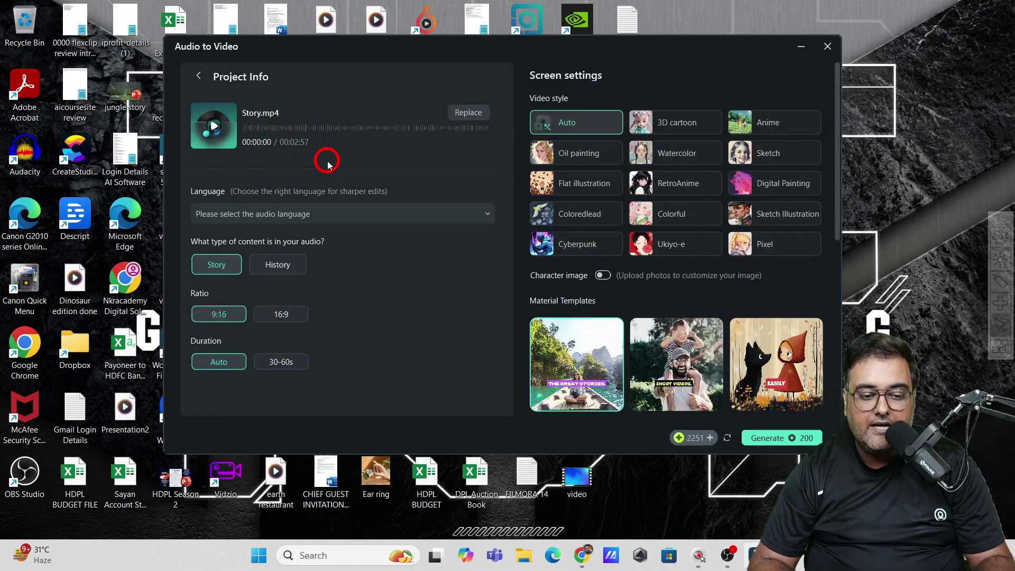
Set the audio language to English (US) and the video duration to 30-60s.
{"action": "left_click", "coordinate": [330, 211]}
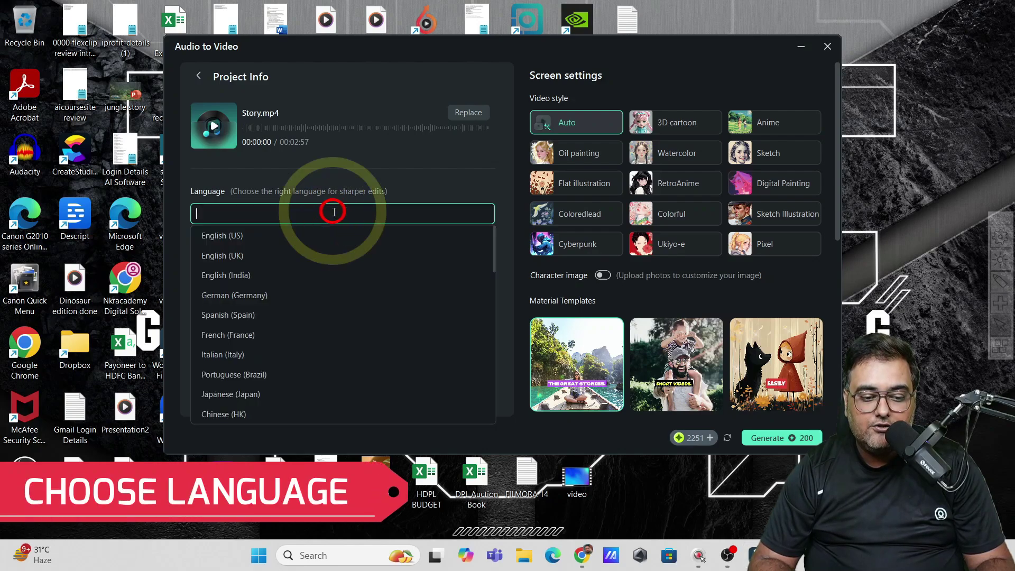
{"action": "left_click", "coordinate": [265, 236]}
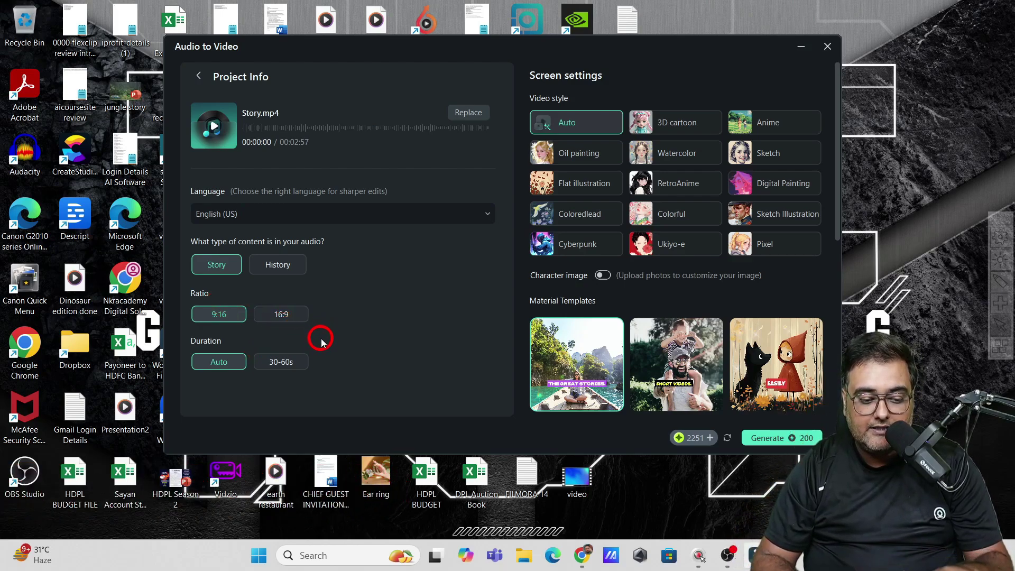
{"action": "left_click", "coordinate": [277, 363]}
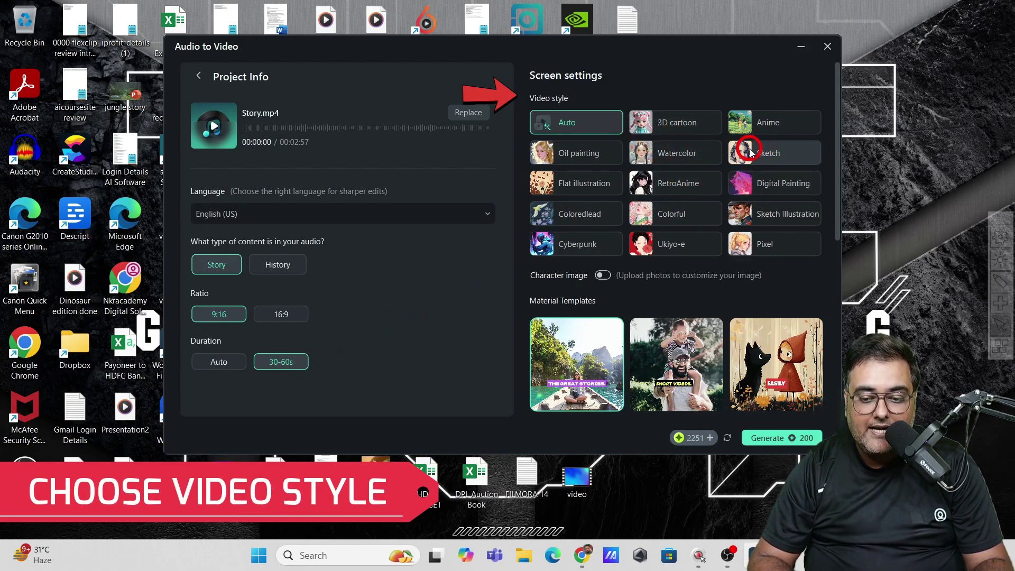
Try the 3D cartoon and Anime video styles and set the style back to Auto.
{"action": "left_click", "coordinate": [685, 125]}
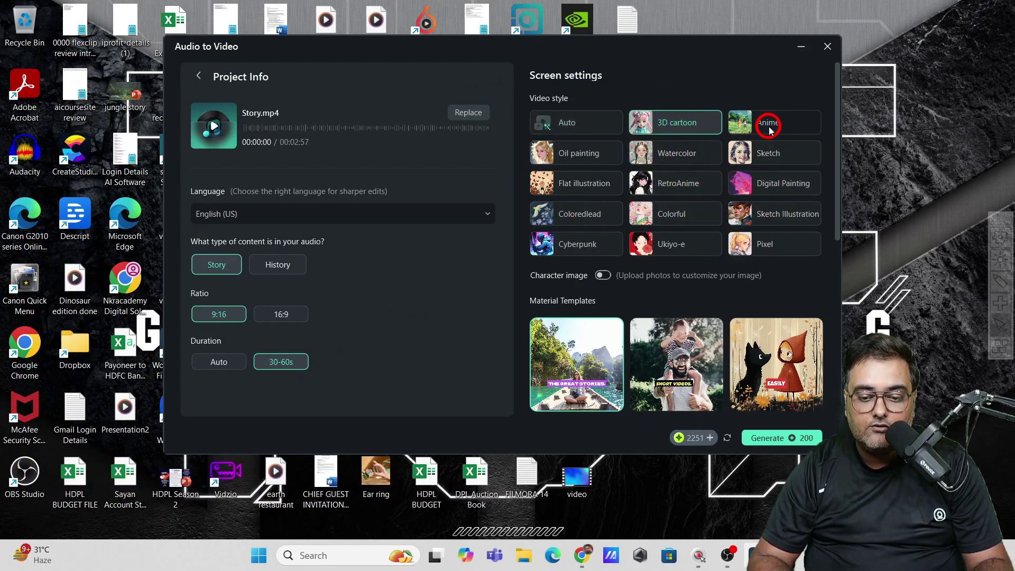
{"action": "left_click", "coordinate": [769, 127]}
{"action": "left_click", "coordinate": [550, 125]}
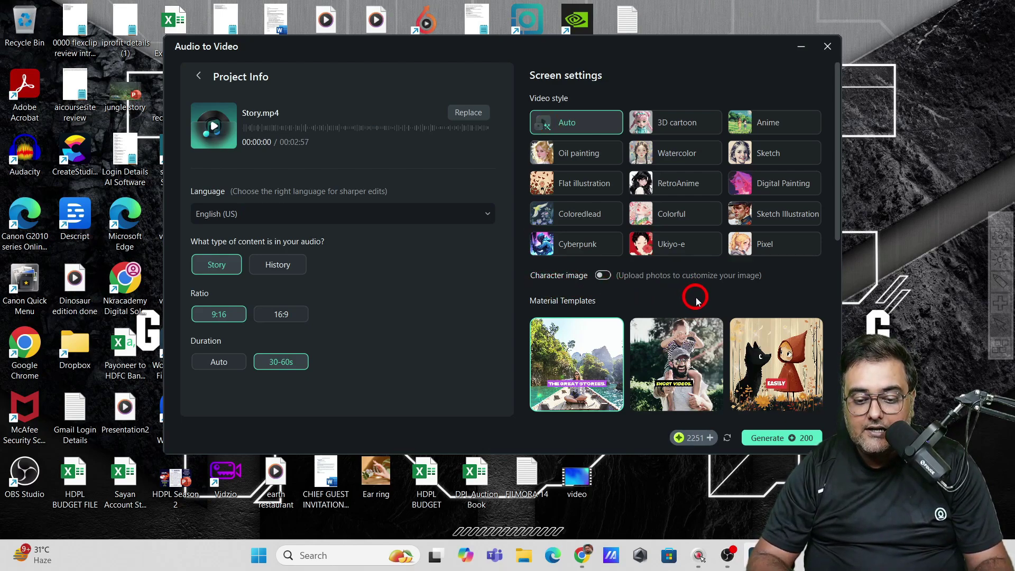
Turn on the Character image option in the screen settings.
{"action": "left_click", "coordinate": [603, 275]}
{"action": "scroll", "coordinate": [604, 278], "scroll_direction": "down", "scroll_amount": 2}
{"action": "scroll", "coordinate": [604, 277], "scroll_direction": "down", "scroll_amount": 1}
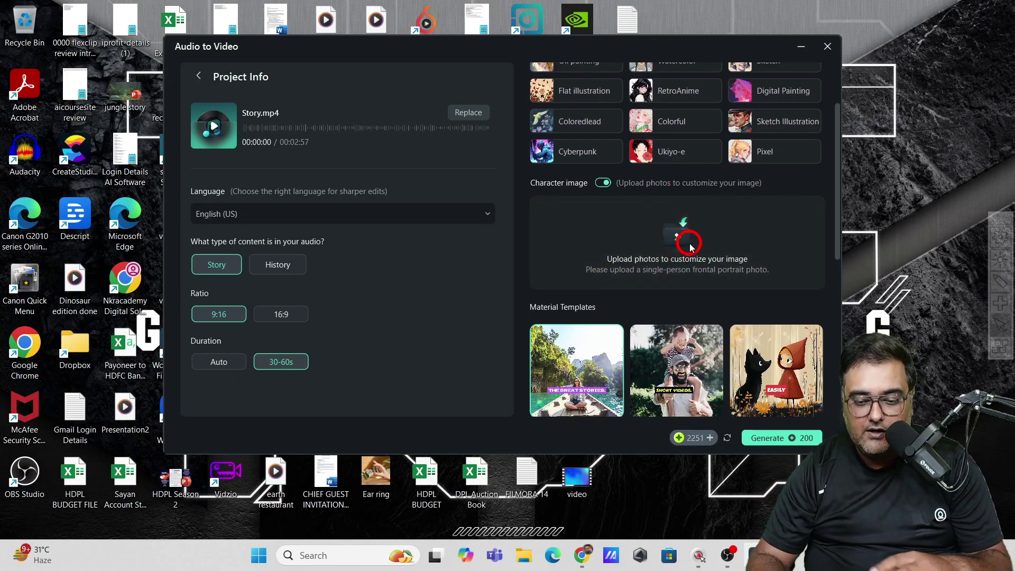
Choose the Tales Untold material template and generate the video.
{"action": "scroll", "coordinate": [689, 244], "scroll_direction": "down", "scroll_amount": 4}
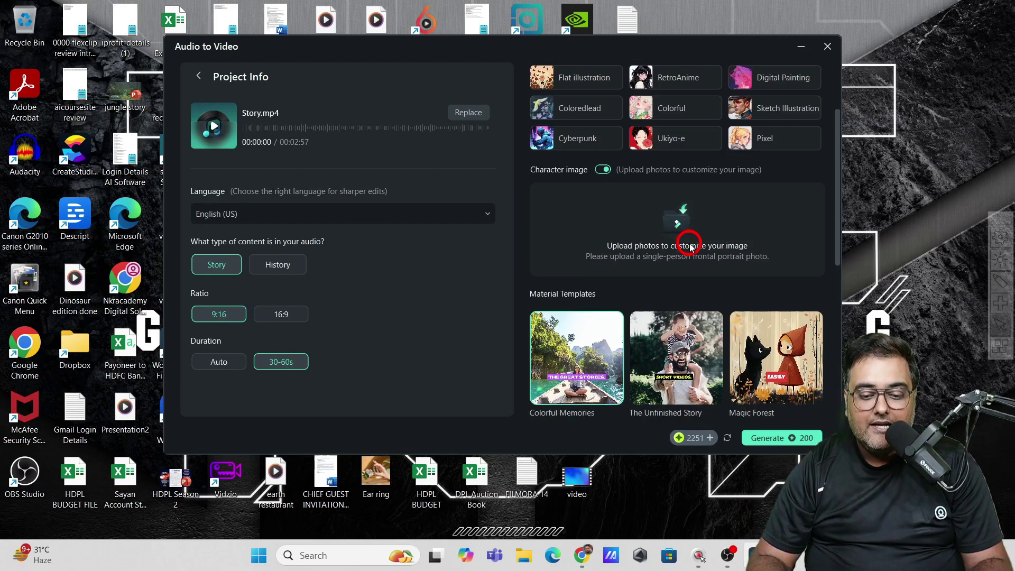
{"action": "scroll", "coordinate": [690, 245], "scroll_direction": "down", "scroll_amount": 1}
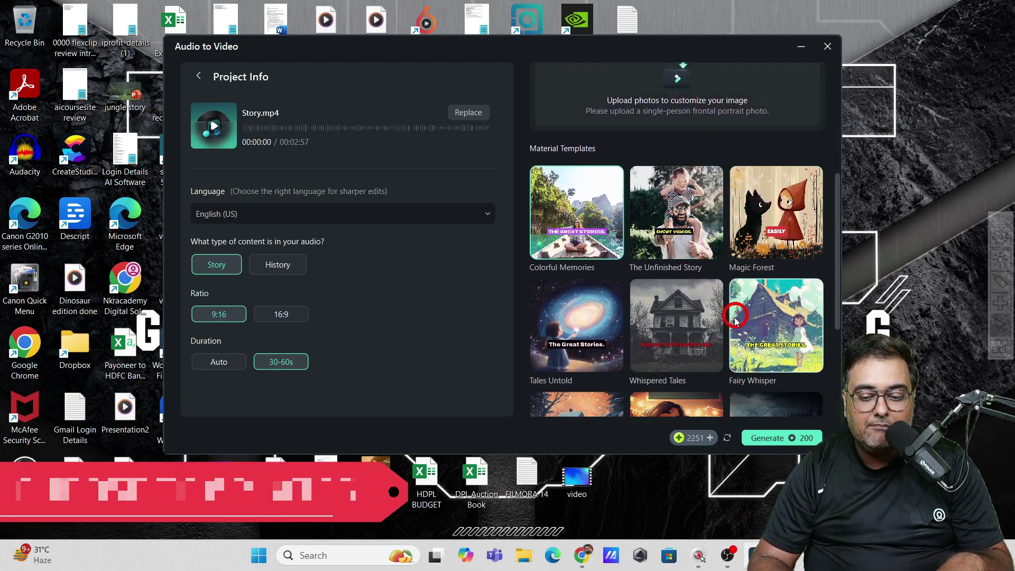
{"action": "left_click", "coordinate": [579, 338]}
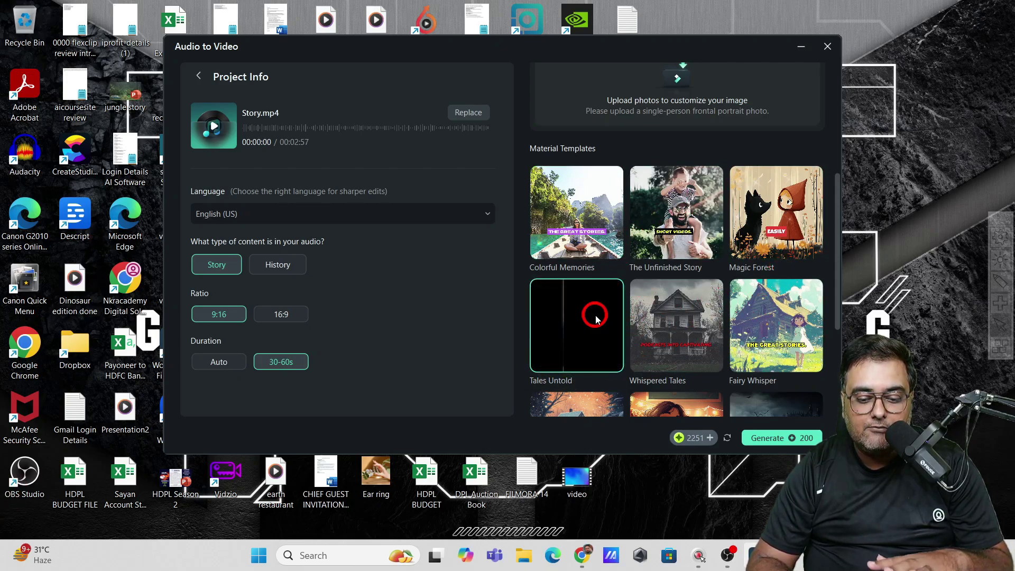
{"action": "left_click", "coordinate": [776, 438]}
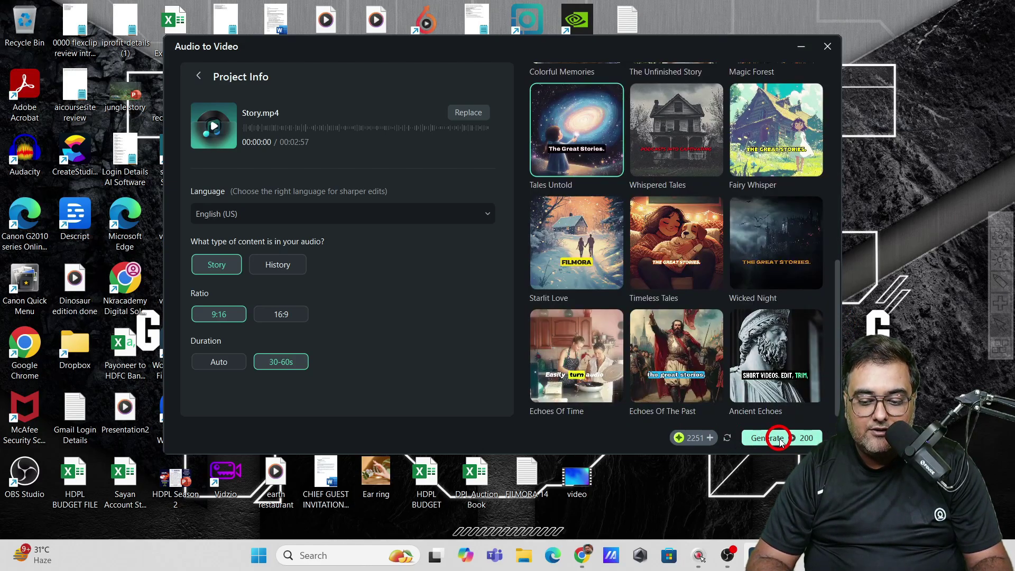
{"action": "left_click", "coordinate": [777, 439]}
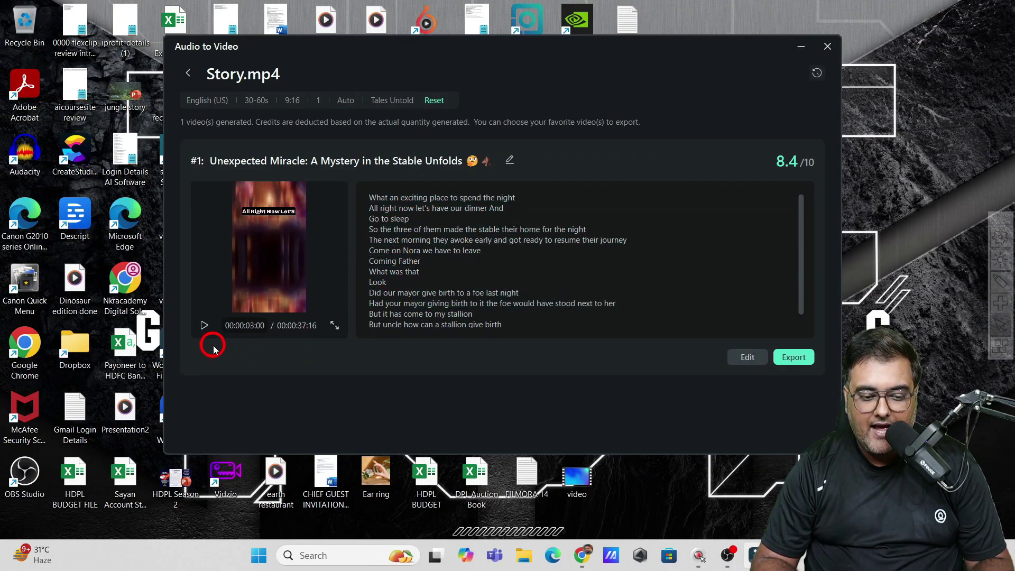
Preview the generated video in the small player and in full screen, and look through its transcript.
{"action": "left_click", "coordinate": [204, 325]}
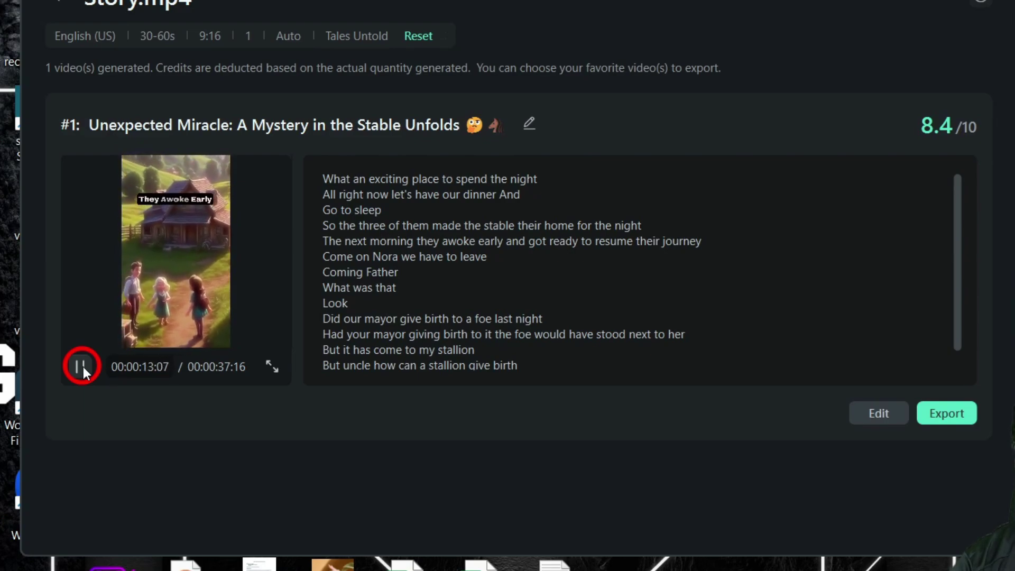
{"action": "left_click", "coordinate": [82, 365]}
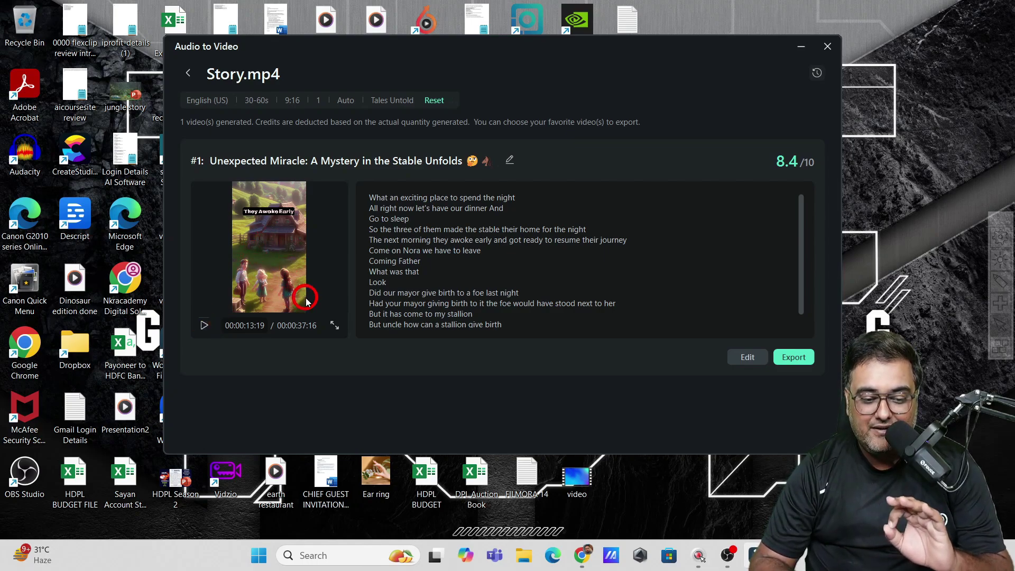
{"action": "left_click", "coordinate": [332, 324]}
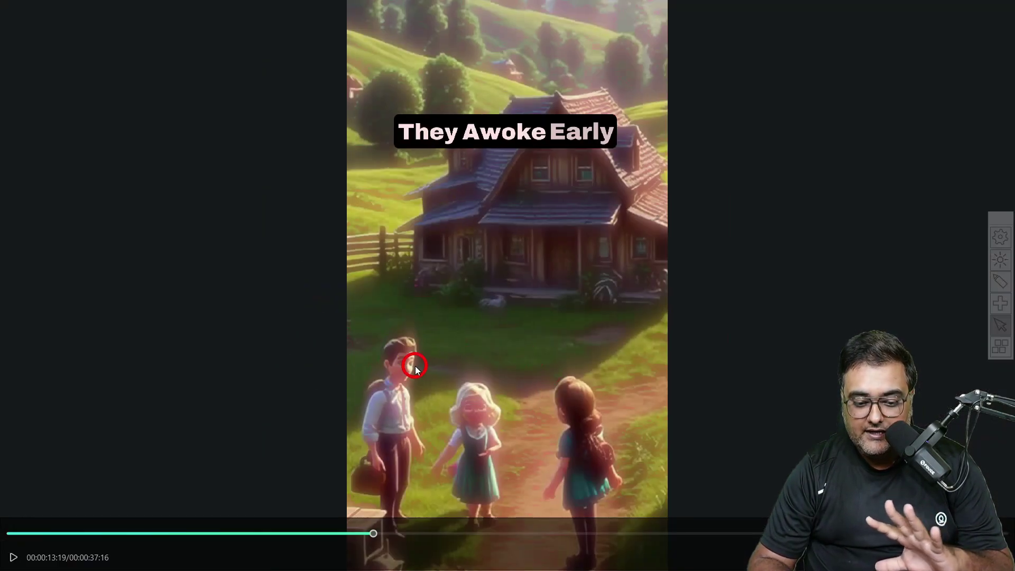
{"action": "left_click", "coordinate": [16, 557]}
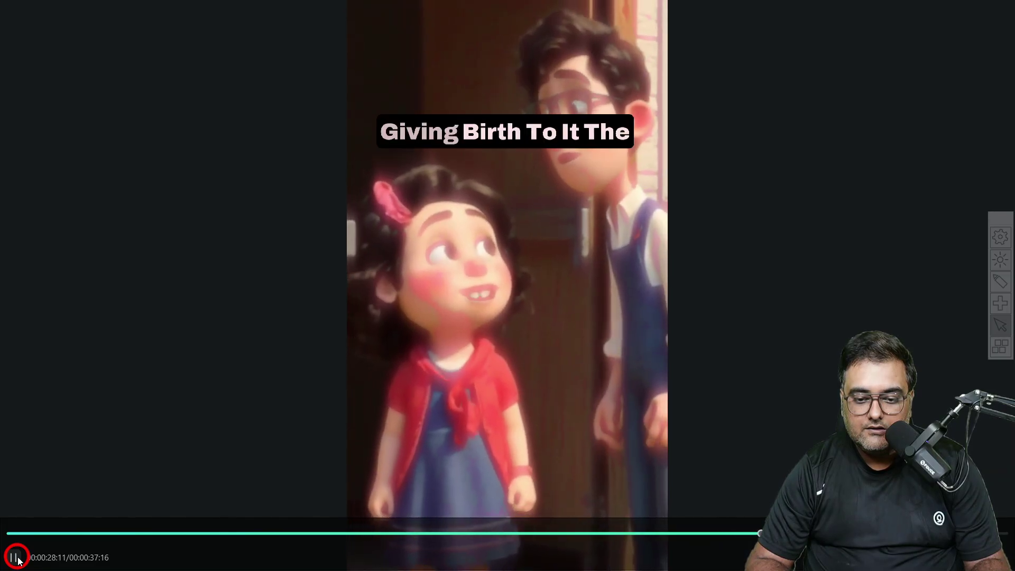
{"action": "left_click", "coordinate": [15, 557]}
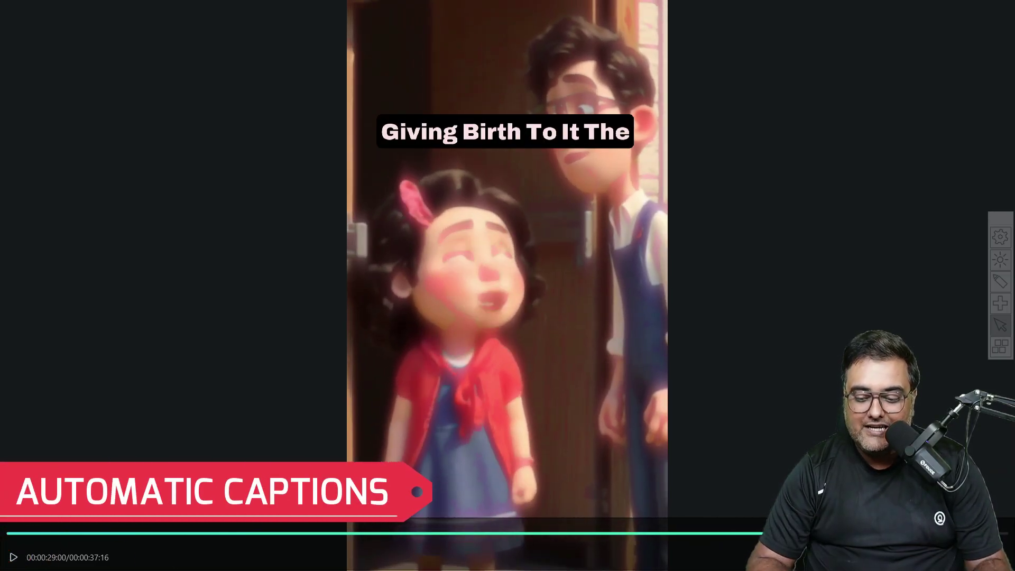
{"action": "key", "text": "Escape"}
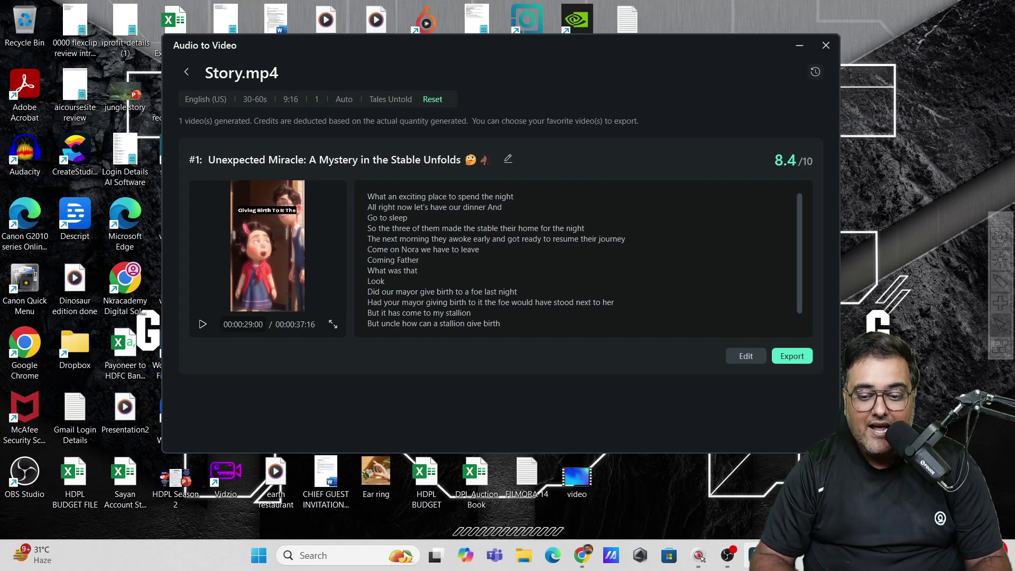
{"action": "scroll", "coordinate": [801, 229], "scroll_direction": "up", "scroll_amount": 1}
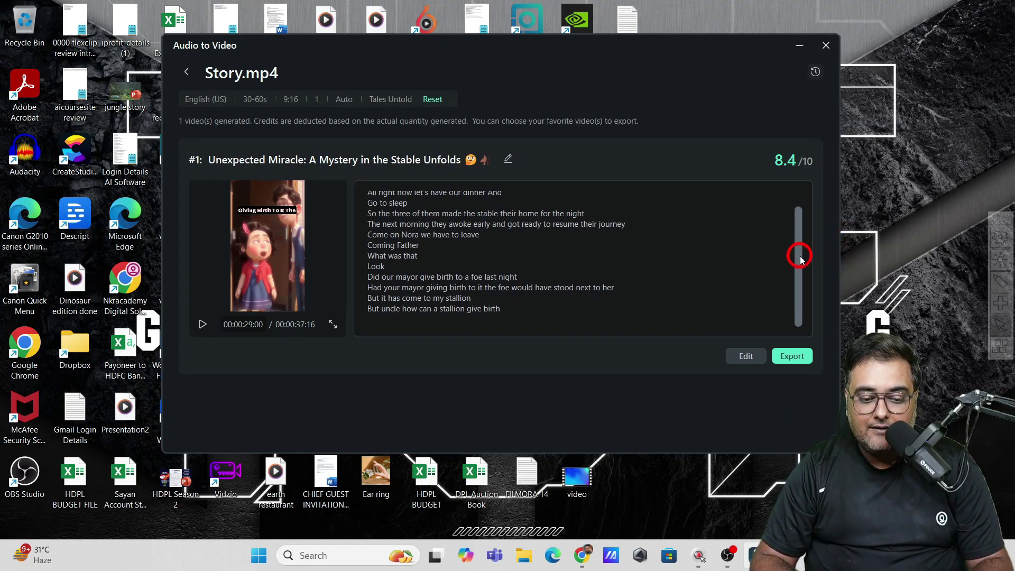
Review the Social Media and Local export options for the generated video and close them without exporting.
{"action": "left_click", "coordinate": [789, 358]}
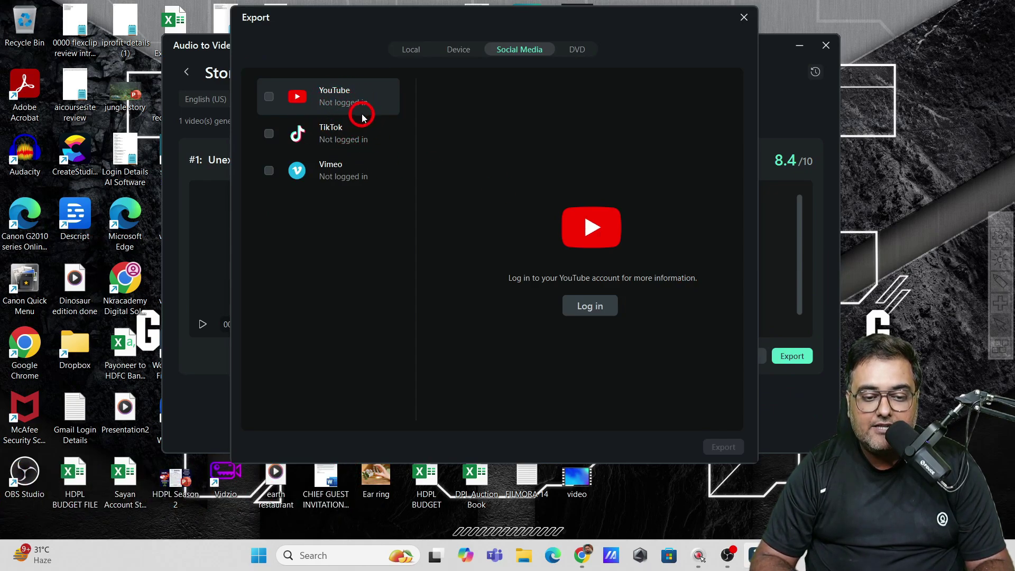
{"action": "left_click", "coordinate": [415, 49]}
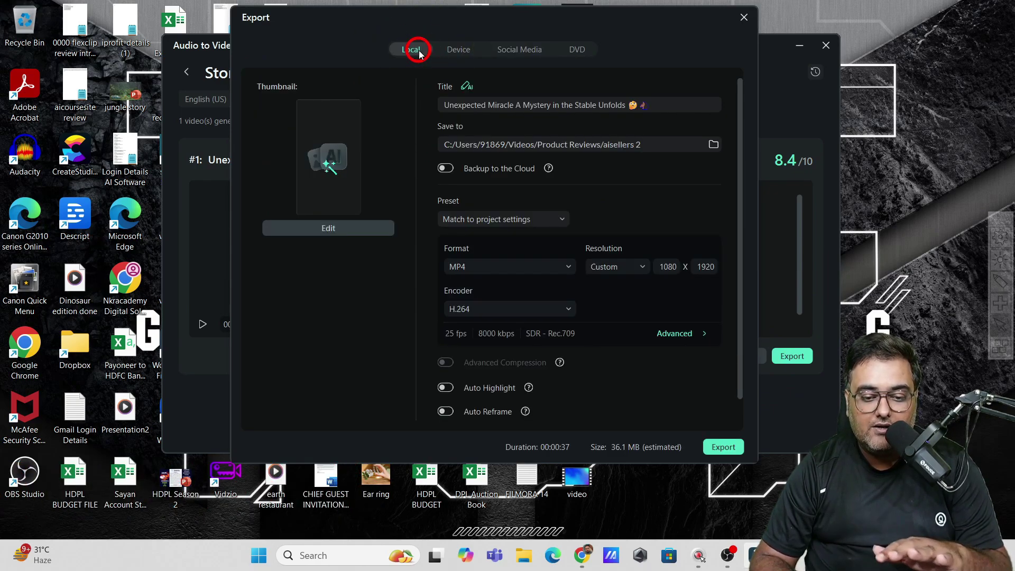
{"action": "left_click", "coordinate": [743, 17]}
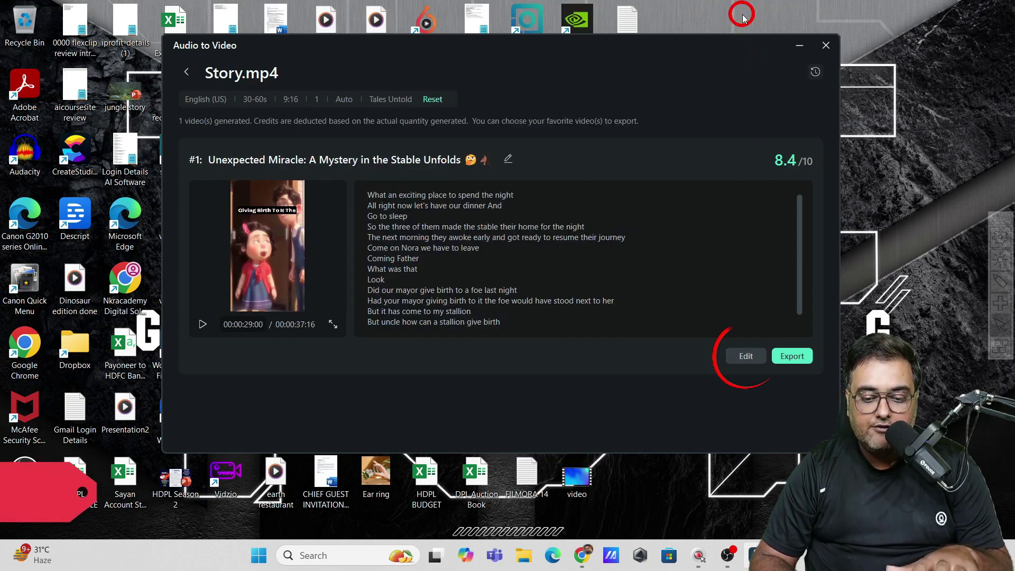
Open the generated video in the timeline editor and play its beginning.
{"action": "left_click", "coordinate": [742, 357]}
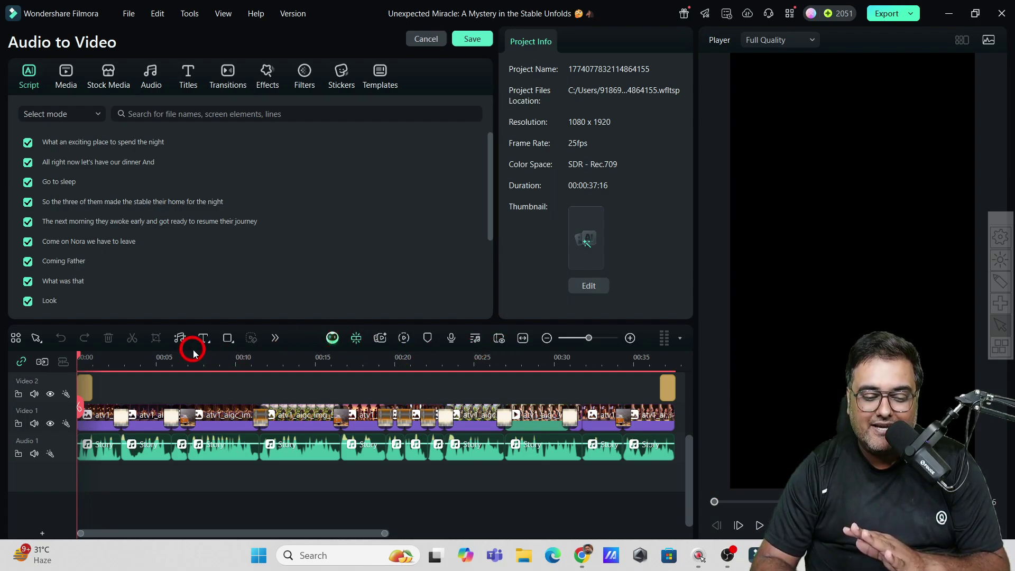
{"action": "left_click", "coordinate": [759, 525]}
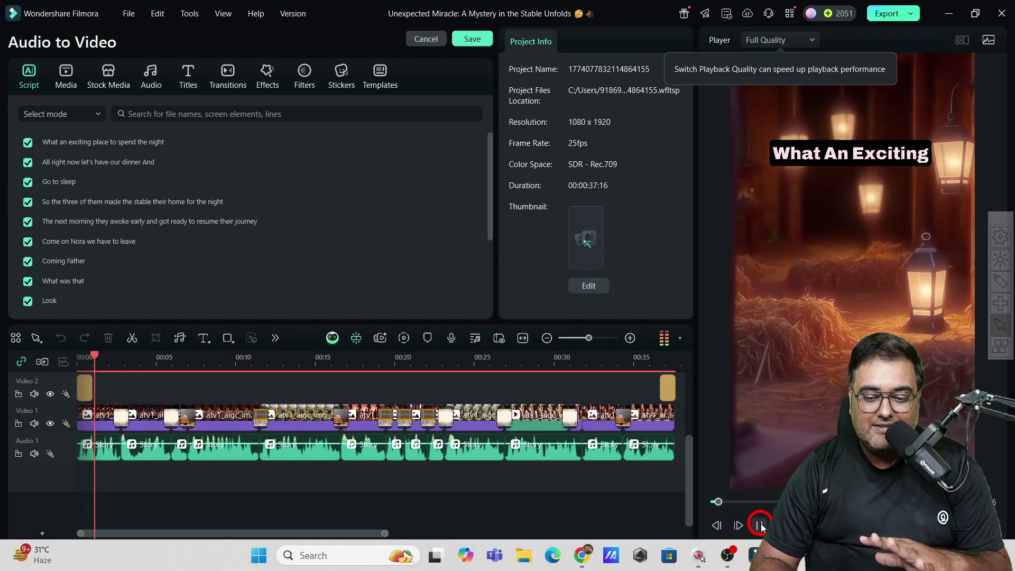
{"action": "left_click", "coordinate": [759, 525]}
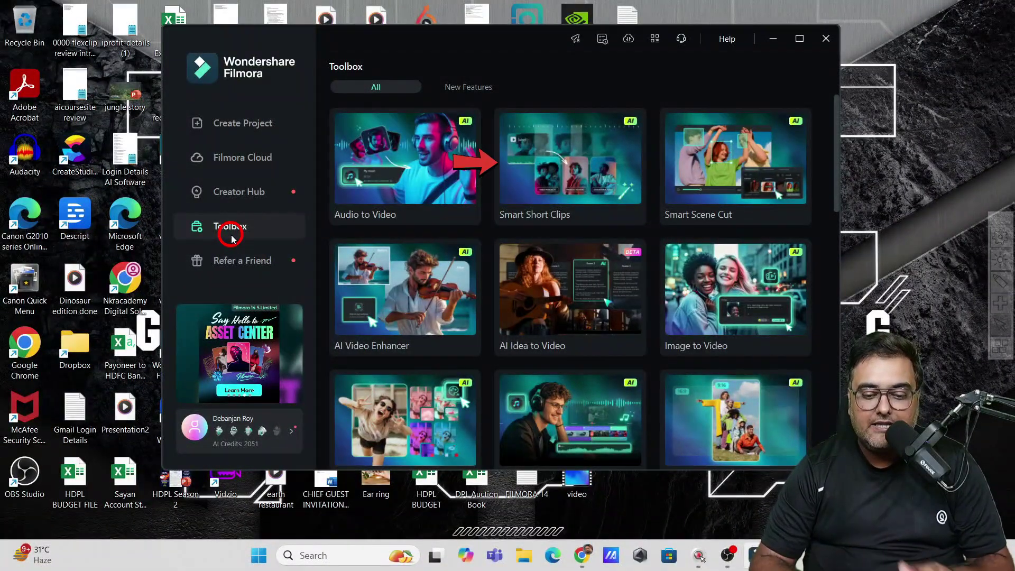
Open the Smart Short Clips tool from the Toolbox and load "How to create your own avatar with lipsync AI Movie 1st cut done.mp4".
{"action": "mouse_move", "coordinate": [565, 188]}
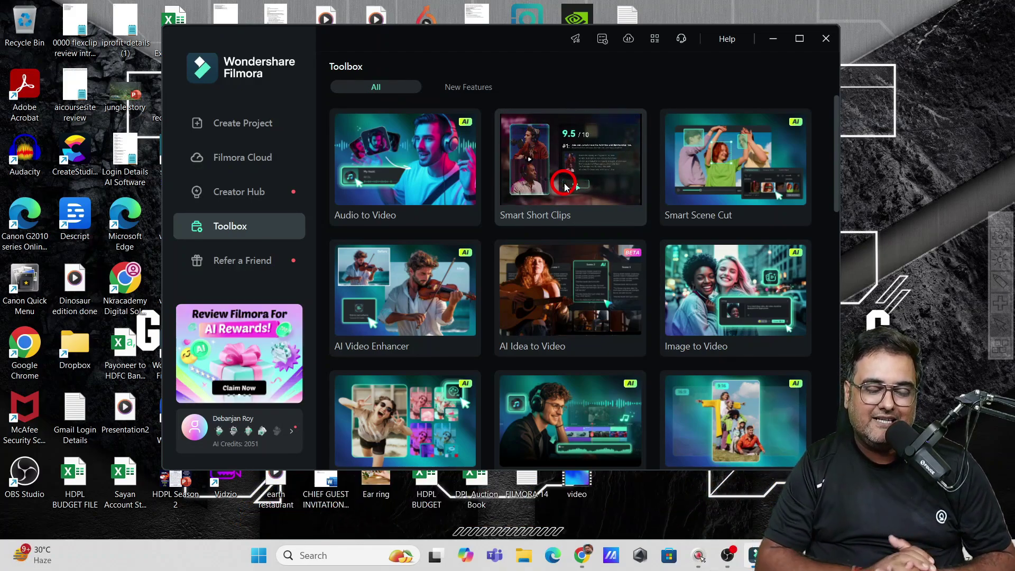
{"action": "left_click", "coordinate": [565, 186]}
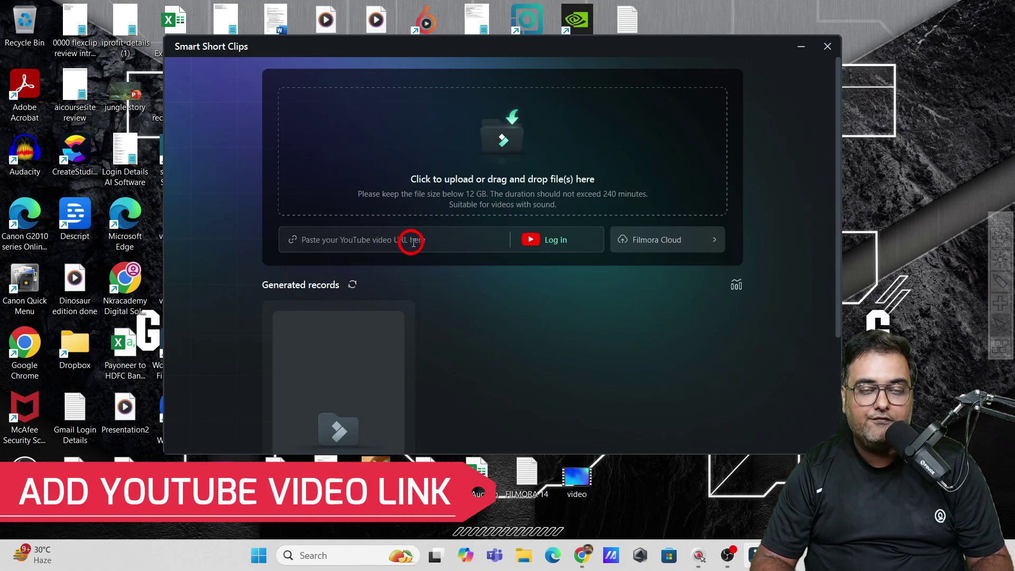
{"action": "left_click", "coordinate": [510, 159]}
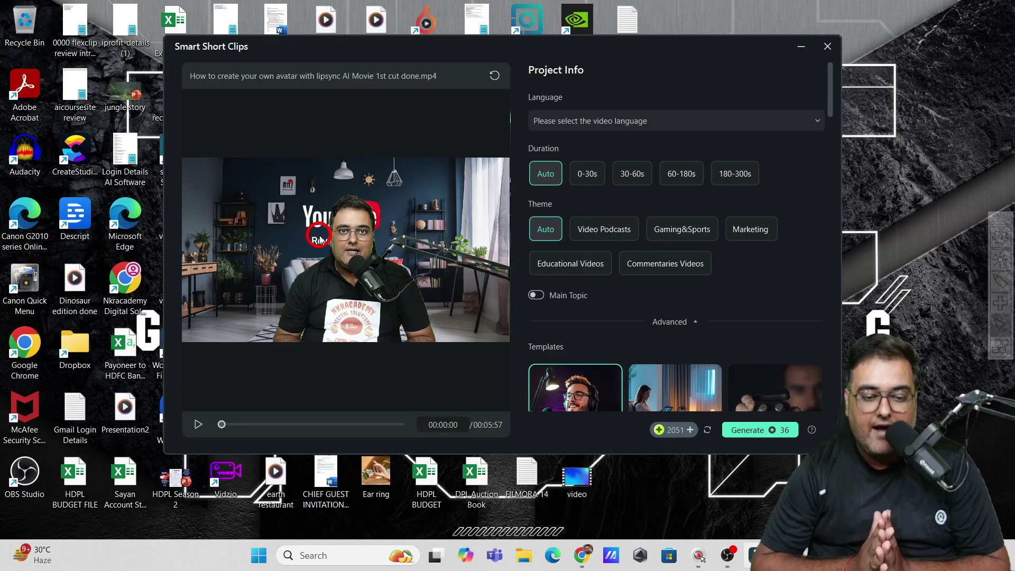
Configure the short clips with English (US) as language, 30-60s as duration and Educational Videos as theme.
{"action": "left_click", "coordinate": [630, 119]}
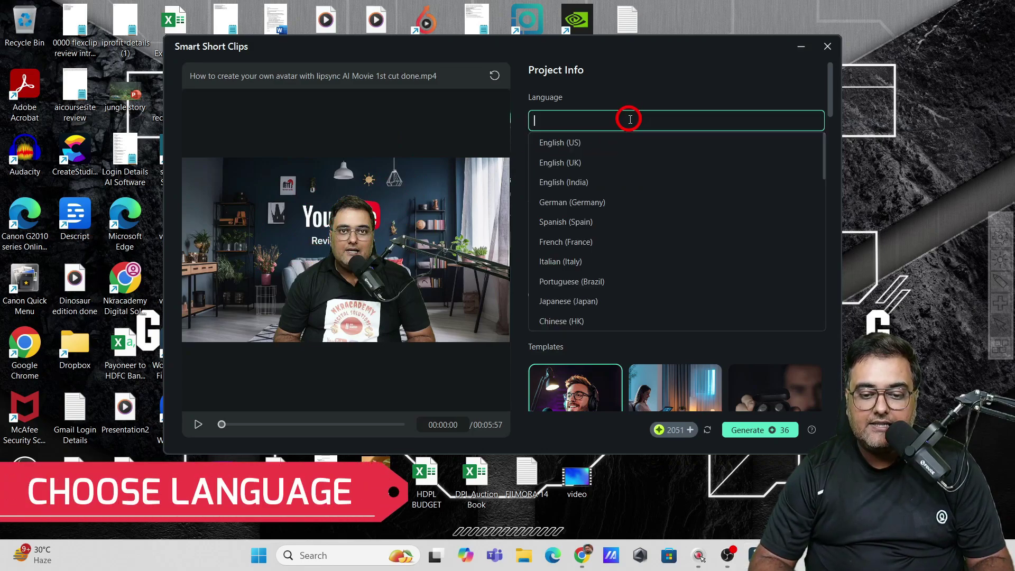
{"action": "left_click", "coordinate": [602, 141]}
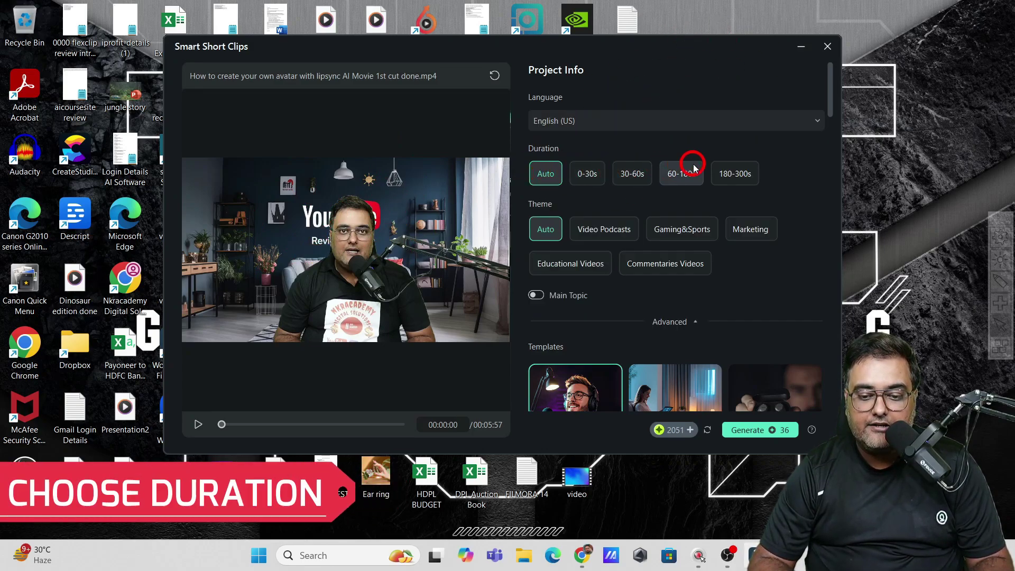
{"action": "left_click", "coordinate": [630, 179]}
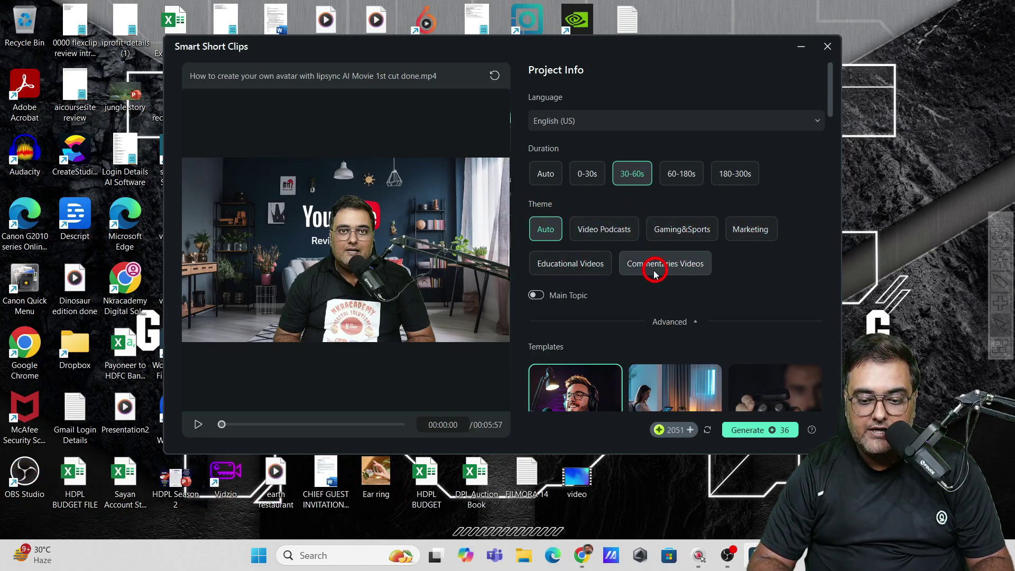
{"action": "left_click", "coordinate": [578, 270]}
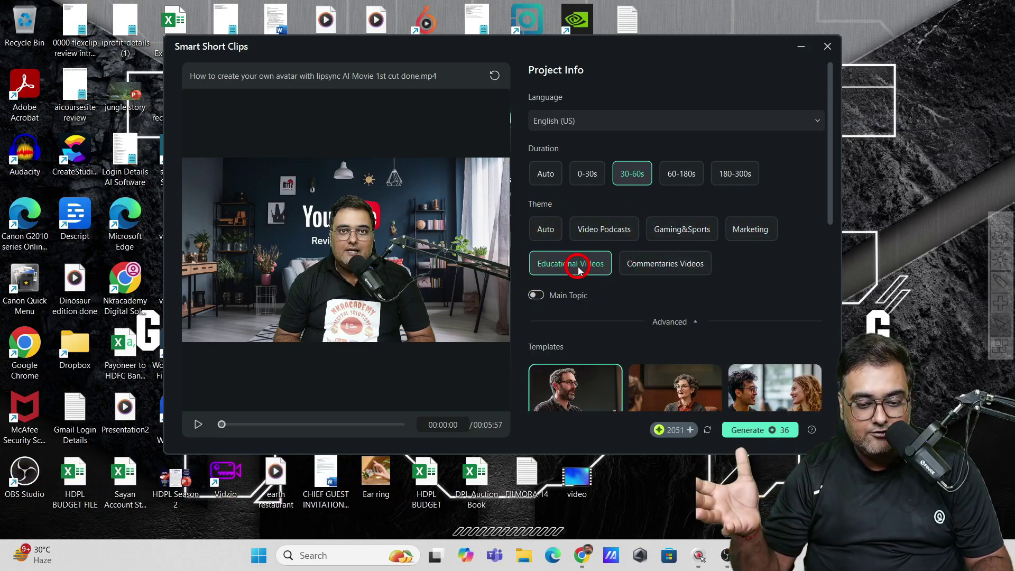
{"action": "scroll", "coordinate": [826, 249], "scroll_direction": "down", "scroll_amount": 3}
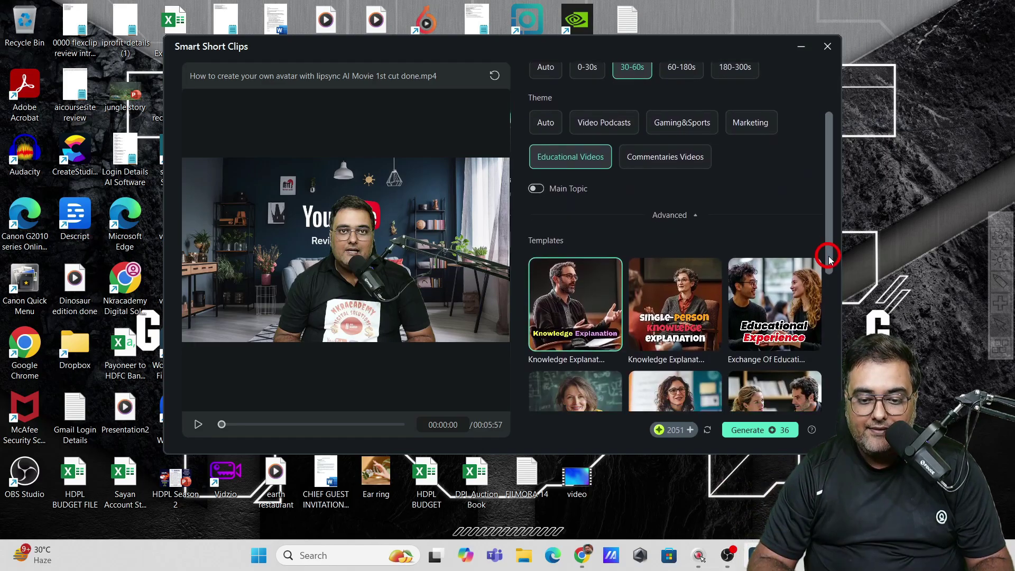
{"action": "left_click", "coordinate": [535, 172]}
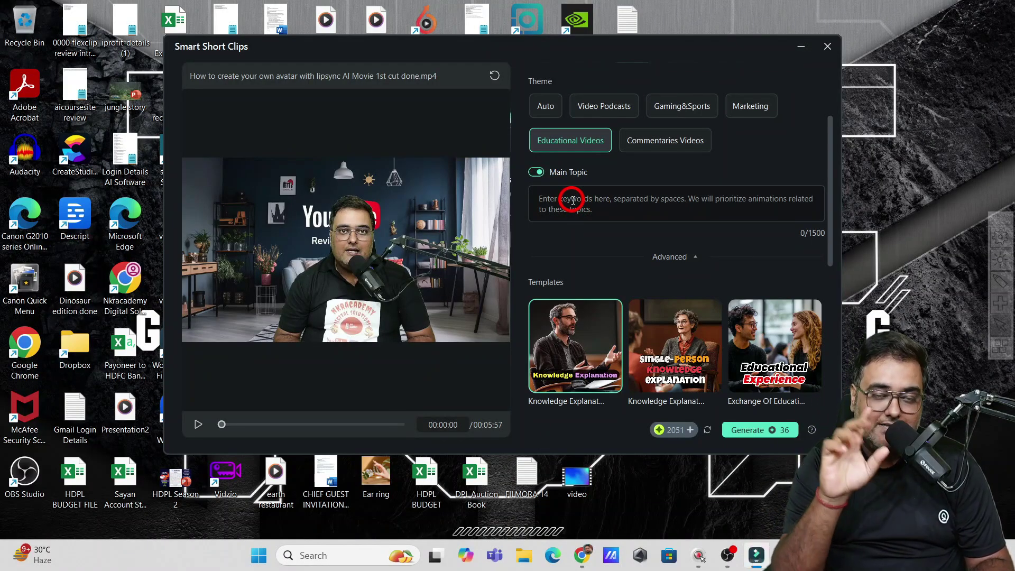
{"action": "left_click", "coordinate": [534, 172]}
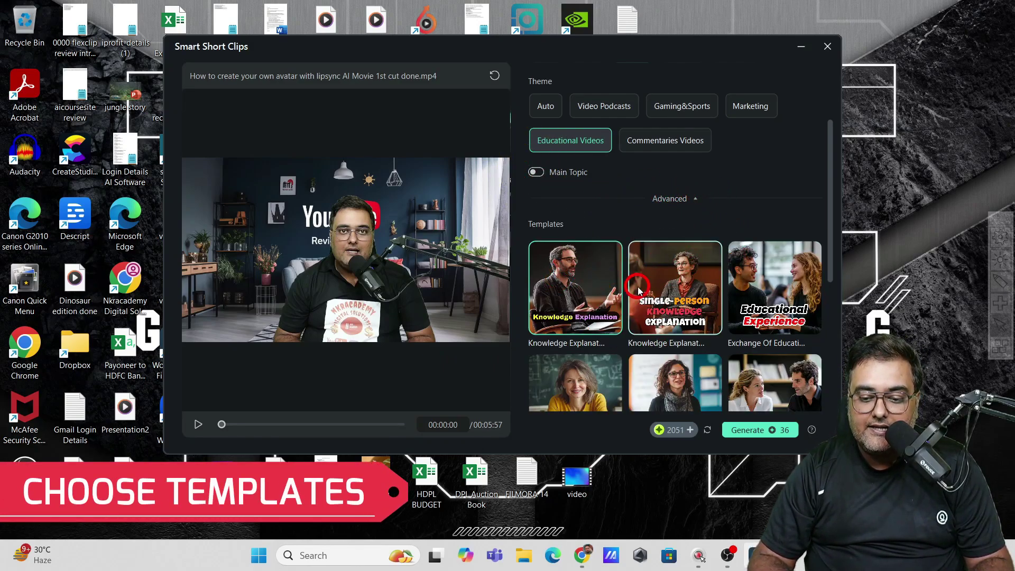
Select the Exploration Of Personalized Education template with the "Diversity Explore" caption and generate the short clips.
{"action": "scroll", "coordinate": [825, 228], "scroll_direction": "down", "scroll_amount": 3}
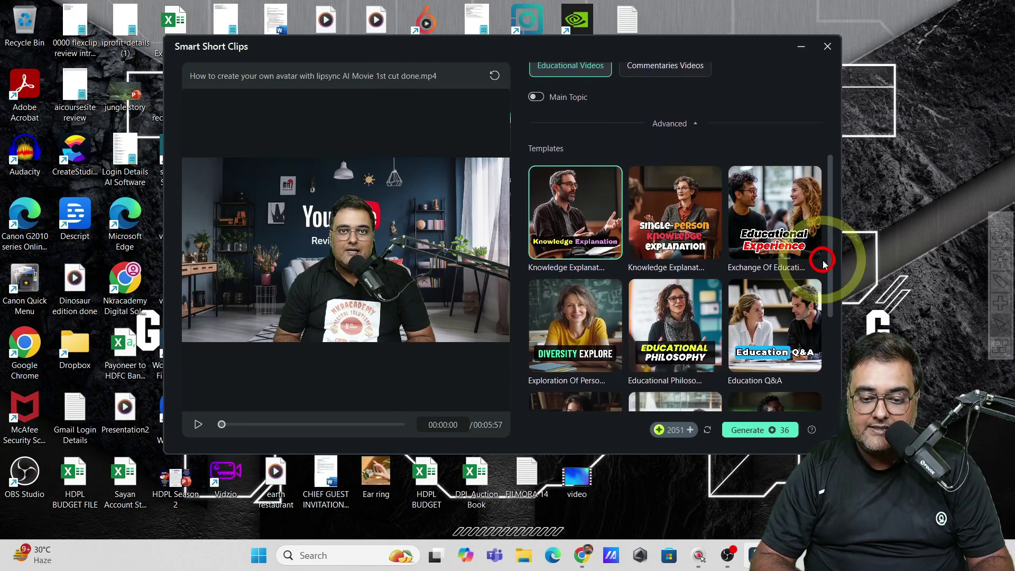
{"action": "left_click", "coordinate": [674, 231]}
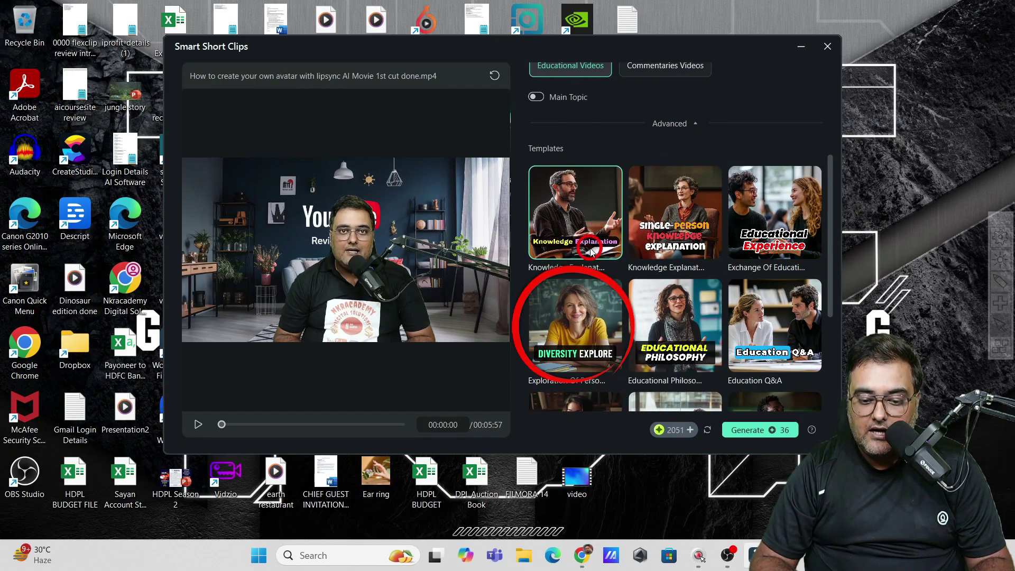
{"action": "left_click", "coordinate": [572, 336]}
{"action": "scroll", "coordinate": [748, 129], "scroll_direction": "up", "scroll_amount": 2}
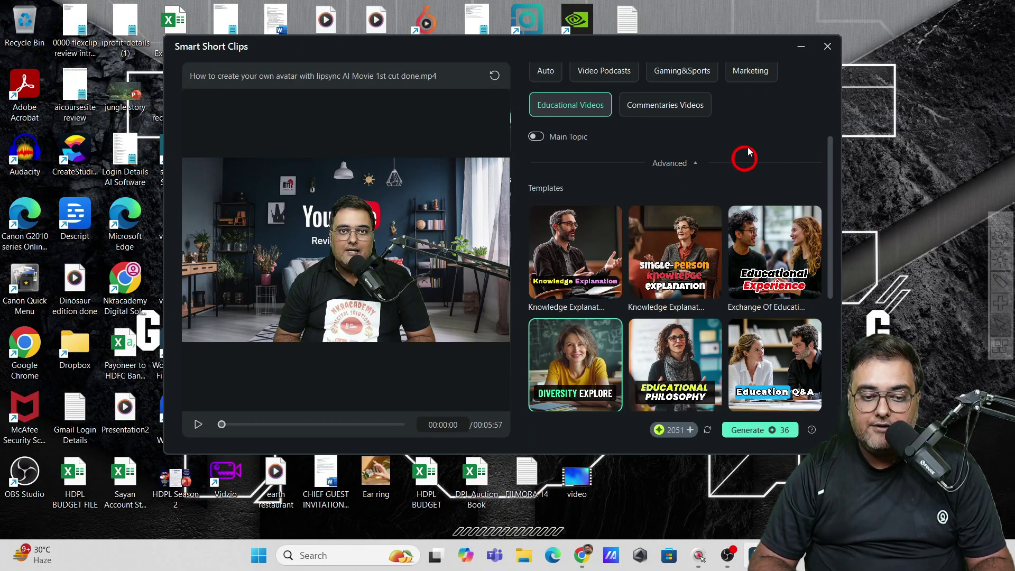
{"action": "left_click", "coordinate": [745, 430]}
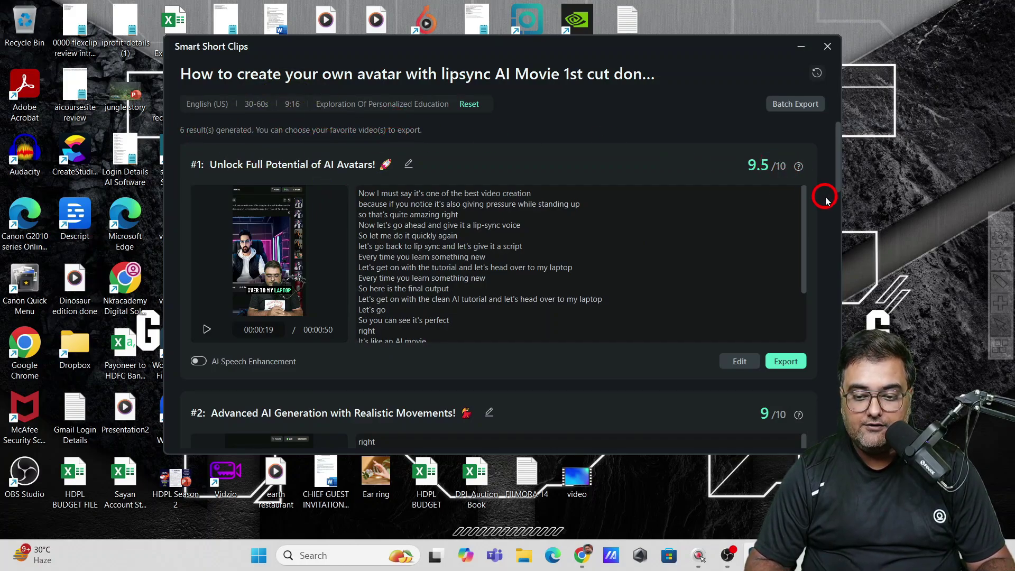
Review the titles, scores and transcripts of all generated short clips and play part of clip #1.
{"action": "left_click_drag", "start_coordinate": [836, 157], "coordinate": [840, 199]}
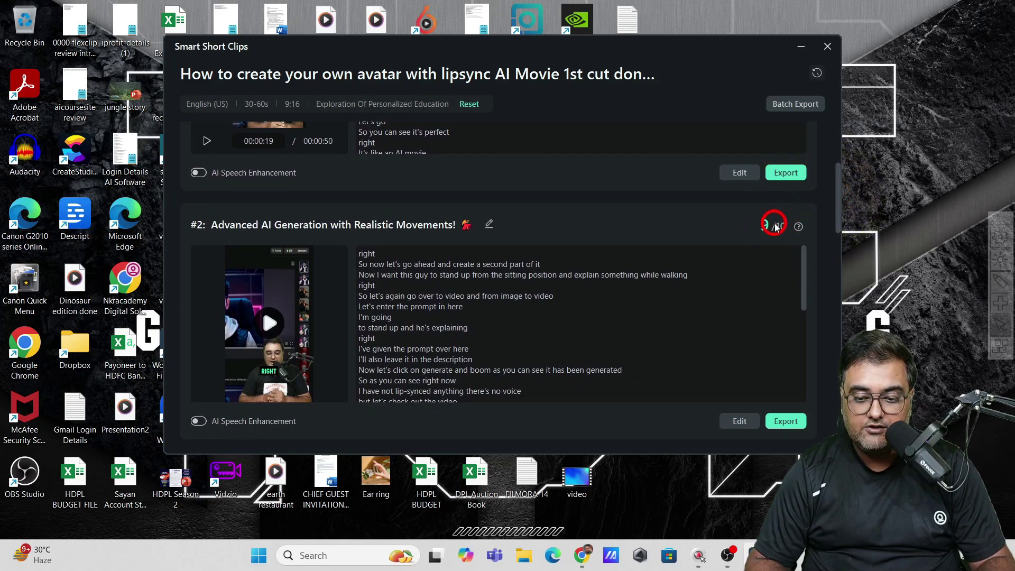
{"action": "left_click_drag", "start_coordinate": [836, 222], "coordinate": [838, 271]}
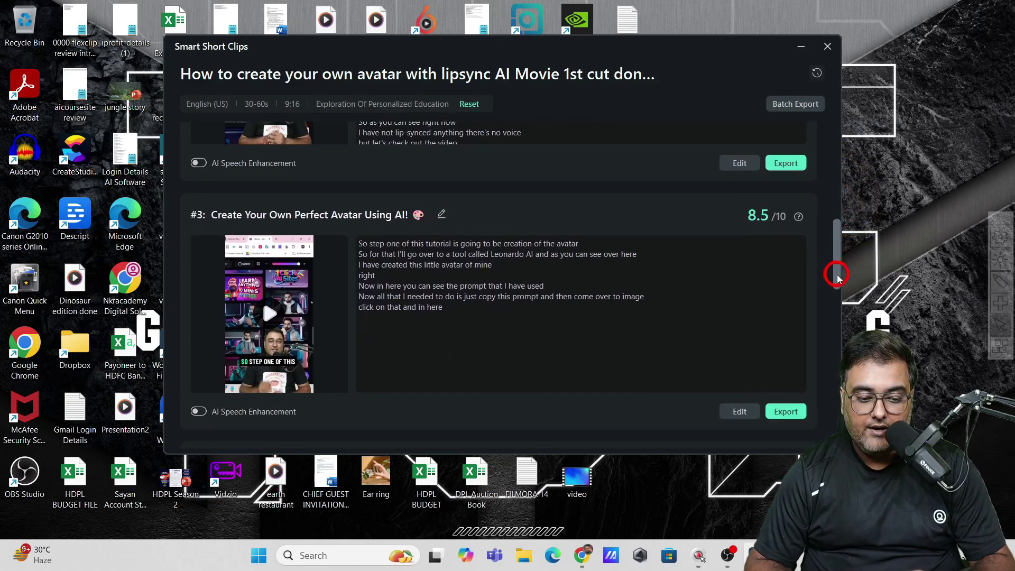
{"action": "left_click", "coordinate": [349, 259]}
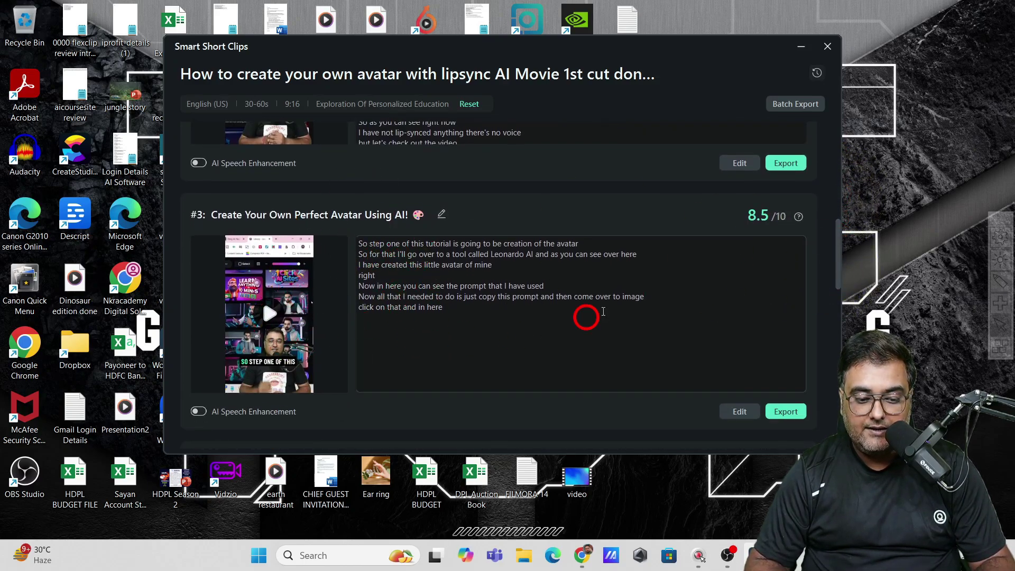
{"action": "left_click_drag", "start_coordinate": [834, 265], "coordinate": [818, 426]}
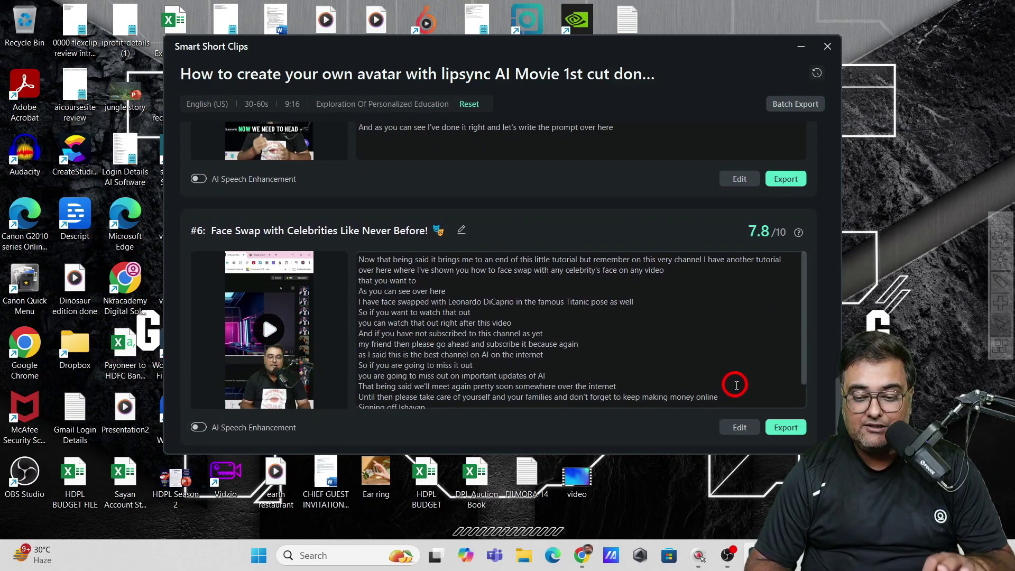
{"action": "left_click_drag", "start_coordinate": [839, 398], "coordinate": [825, 117]}
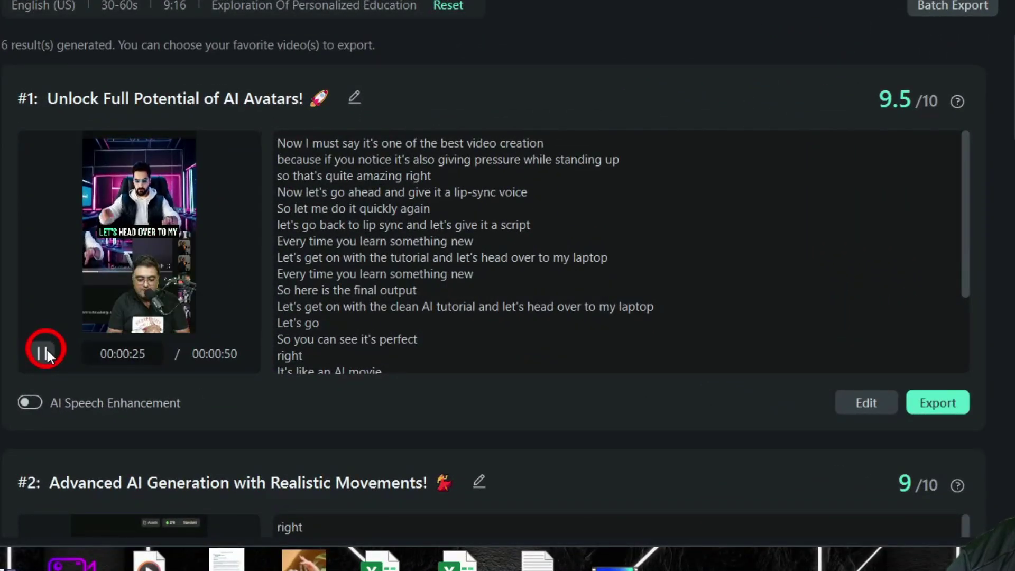
{"action": "left_click", "coordinate": [46, 350]}
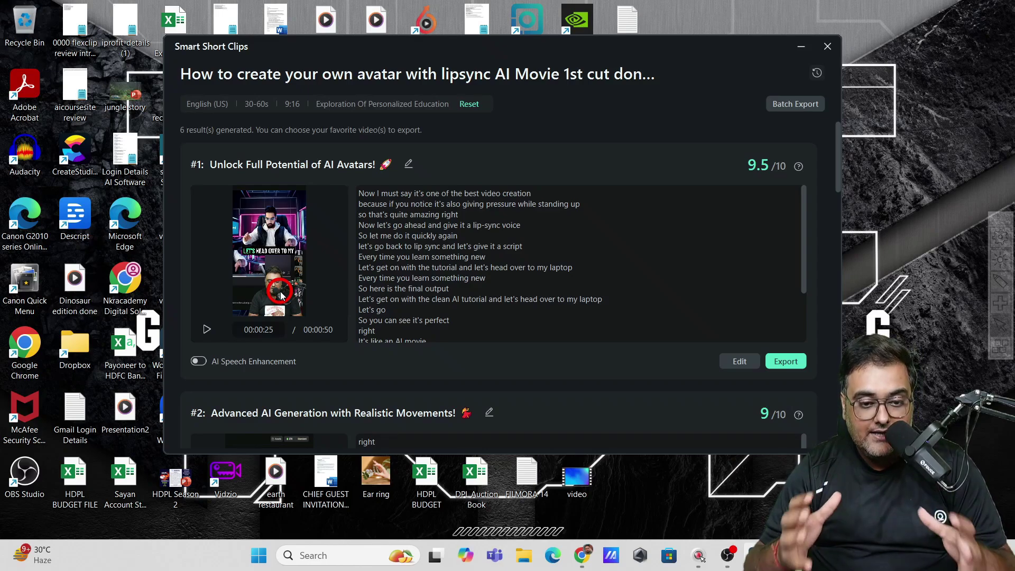
Open clip #1, "Unlock Full Potential of AI Avatars!", for editing and preview its split-screen segment near 00:25.
{"action": "left_click", "coordinate": [739, 361]}
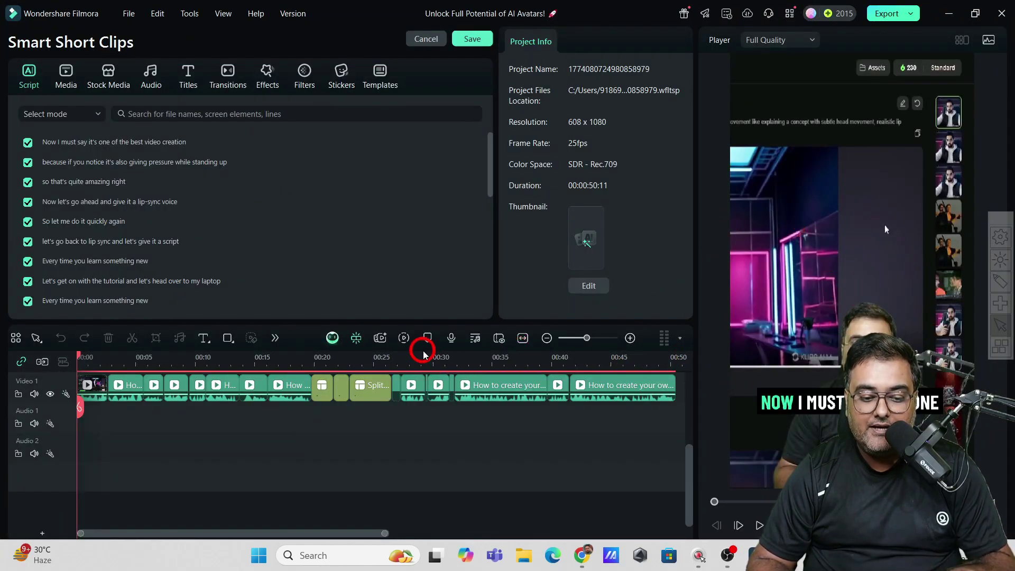
{"action": "mouse_move", "coordinate": [372, 359]}
{"action": "left_mouse_down"}
{"action": "mouse_move", "coordinate": [381, 366]}
{"action": "mouse_move", "coordinate": [371, 357]}
{"action": "left_mouse_up"}
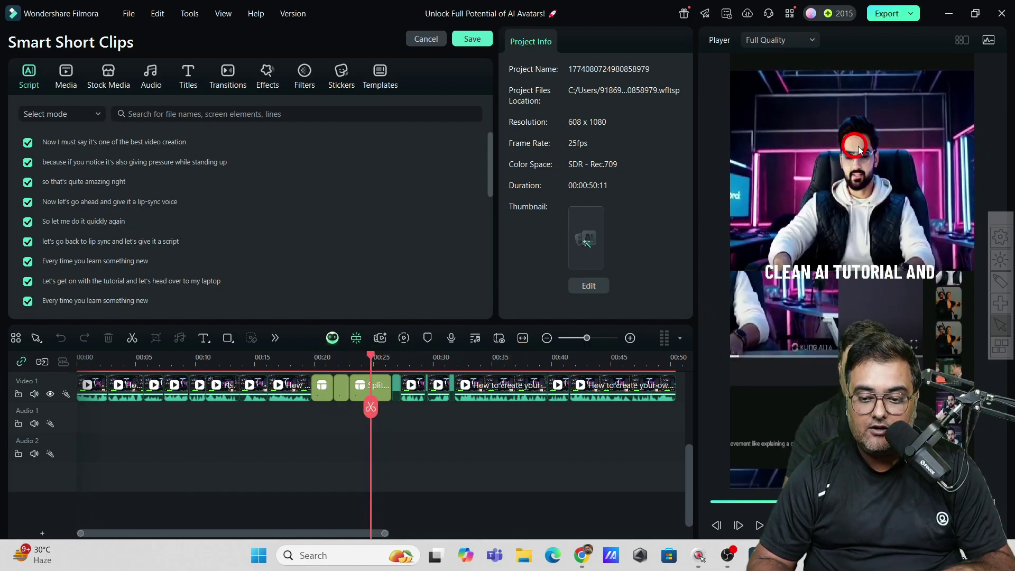
{"action": "left_click", "coordinate": [844, 161]}
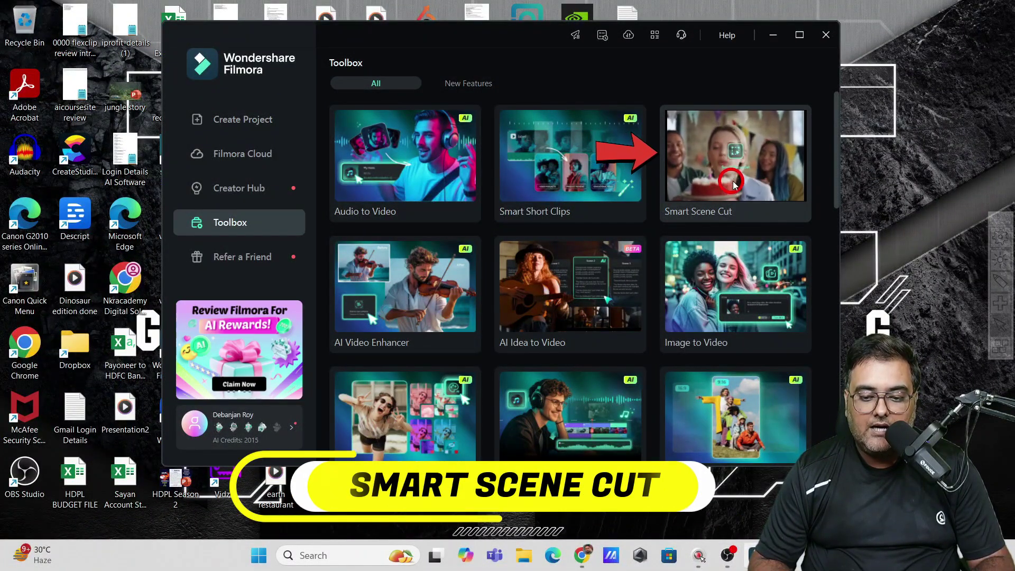
Open the Smart Scene Cut tool from the Toolbox and load "How to create your own avatar with lipsync AI Movie 1st cut done.mp4".
{"action": "left_click", "coordinate": [711, 161]}
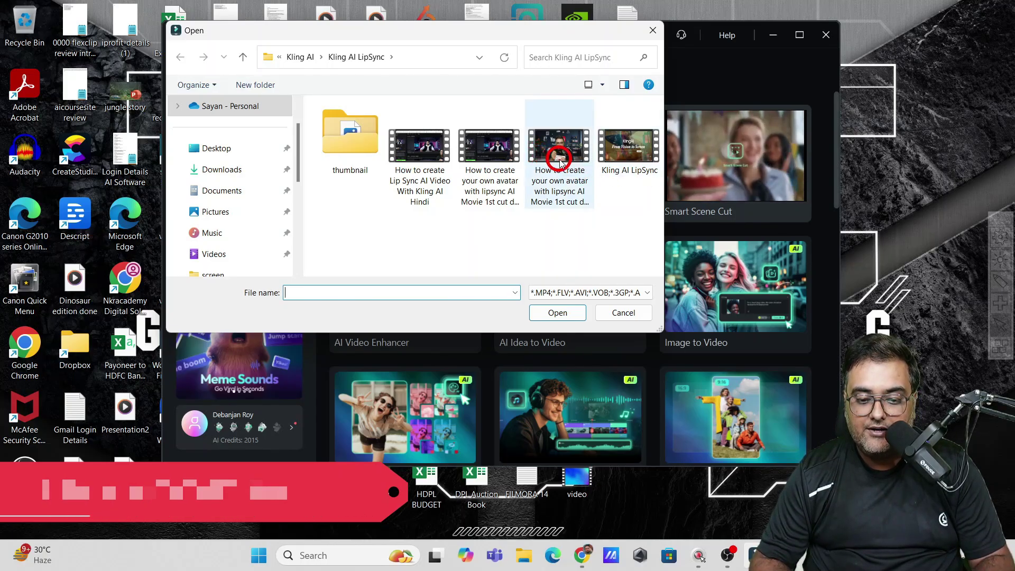
{"action": "double_click", "coordinate": [536, 157]}
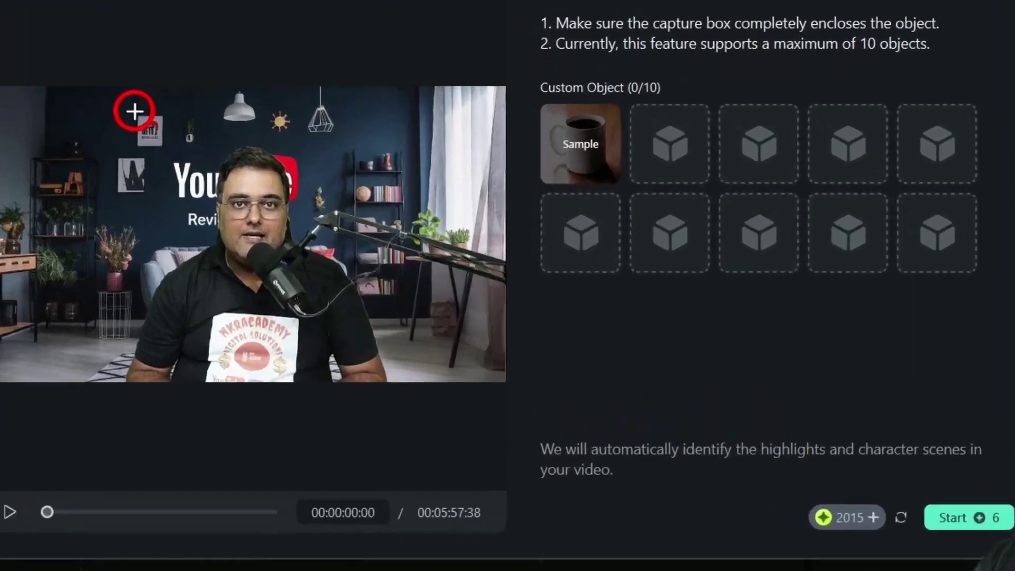
Save the upper wall picture, the white pendant lamp and the lower wall picture as custom objects and start the video analysis.
{"action": "left_click_drag", "start_coordinate": [133, 109], "coordinate": [169, 151]}
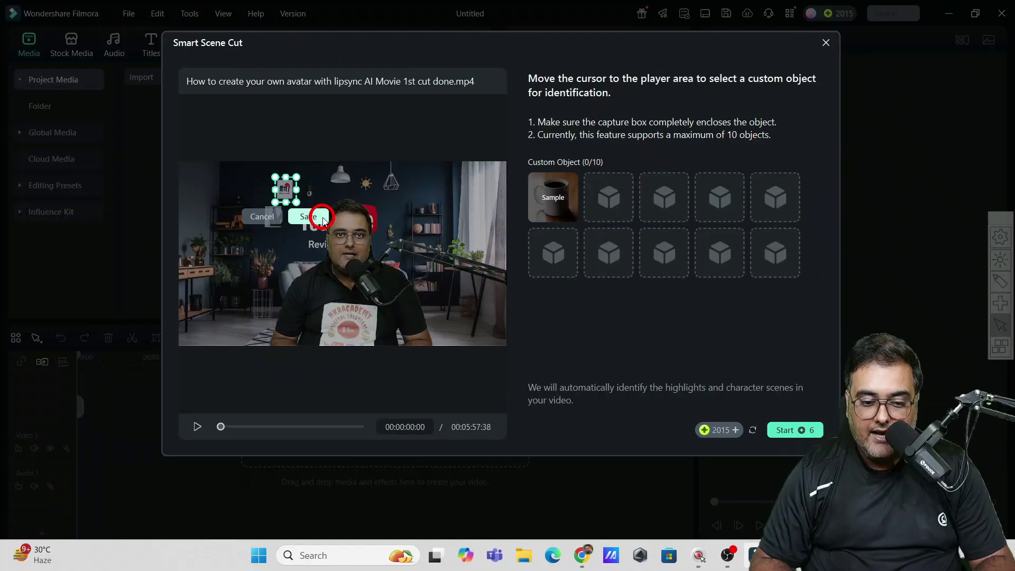
{"action": "left_click", "coordinate": [194, 174]}
{"action": "mouse_move", "coordinate": [550, 214]}
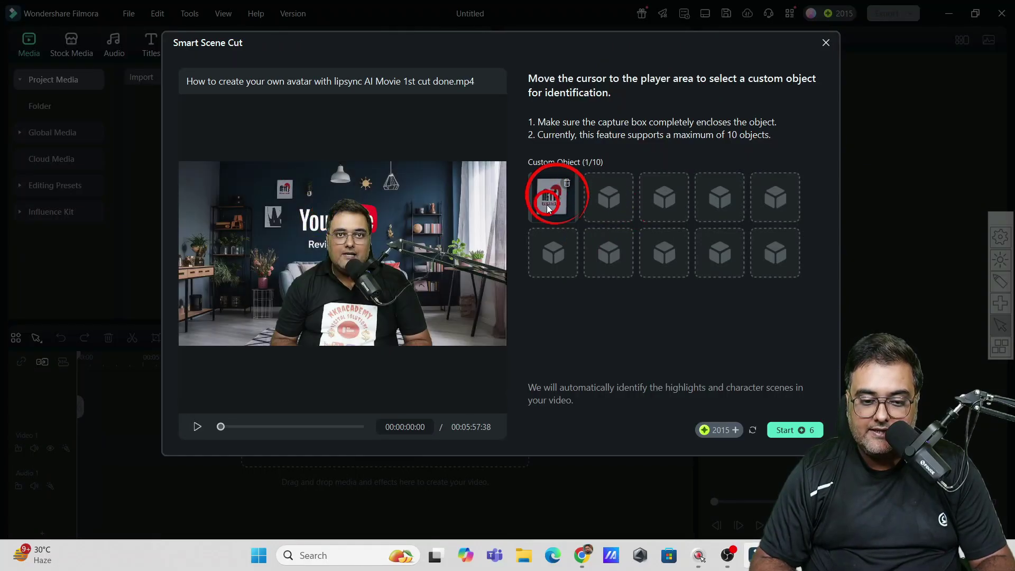
{"action": "left_click", "coordinate": [338, 166]}
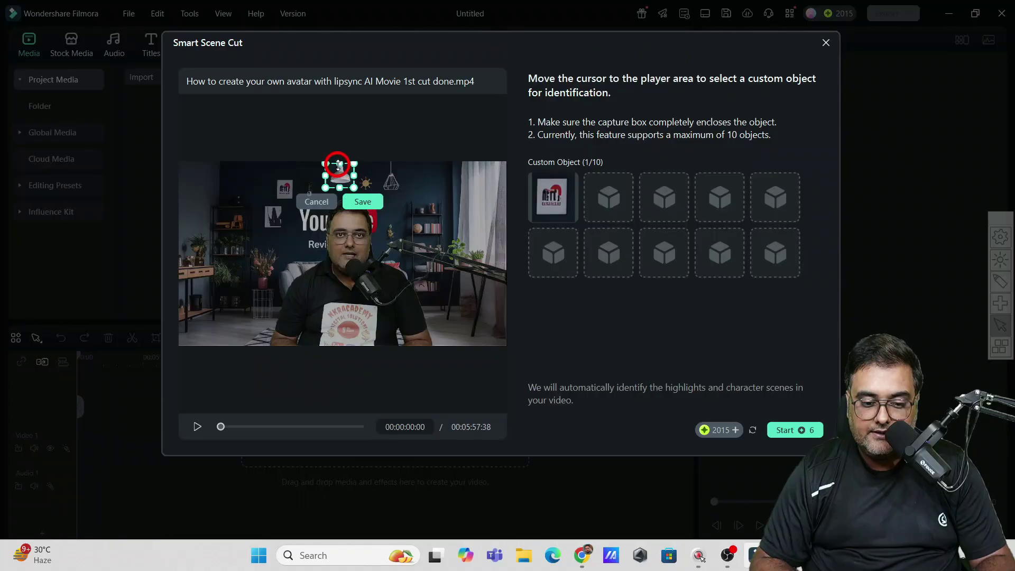
{"action": "left_click", "coordinate": [360, 203]}
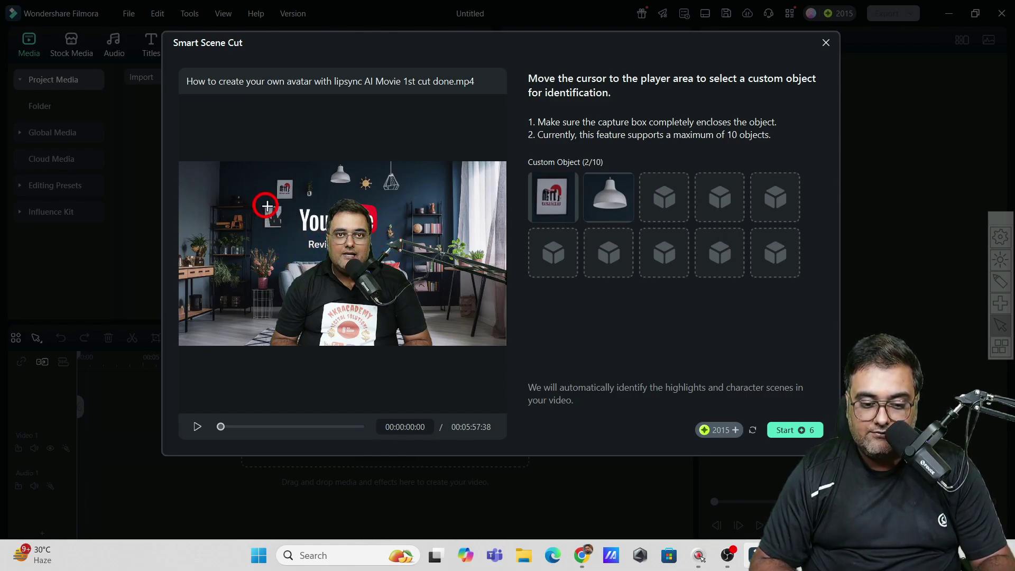
{"action": "left_click_drag", "start_coordinate": [263, 205], "coordinate": [284, 224]}
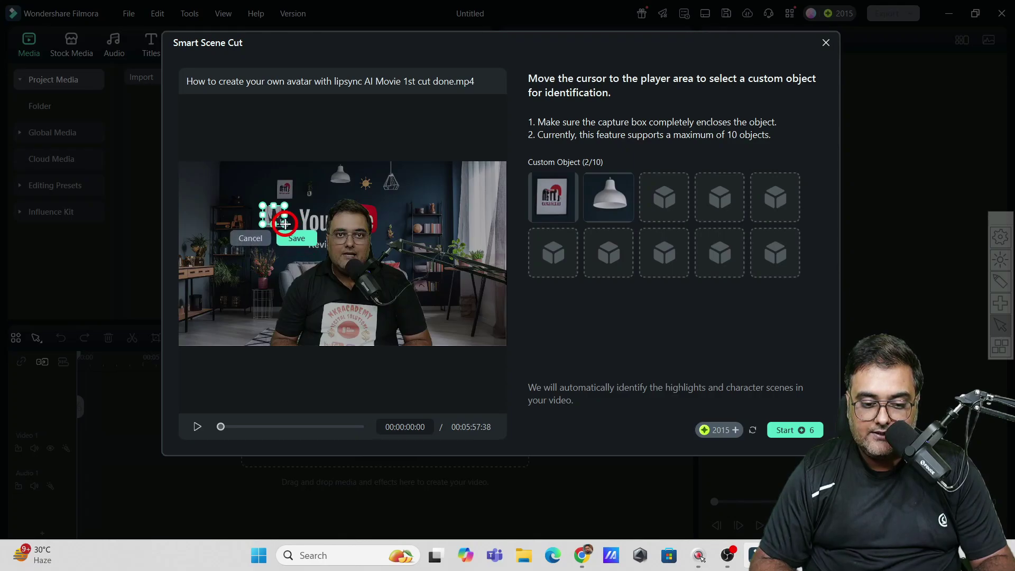
{"action": "left_click", "coordinate": [295, 240]}
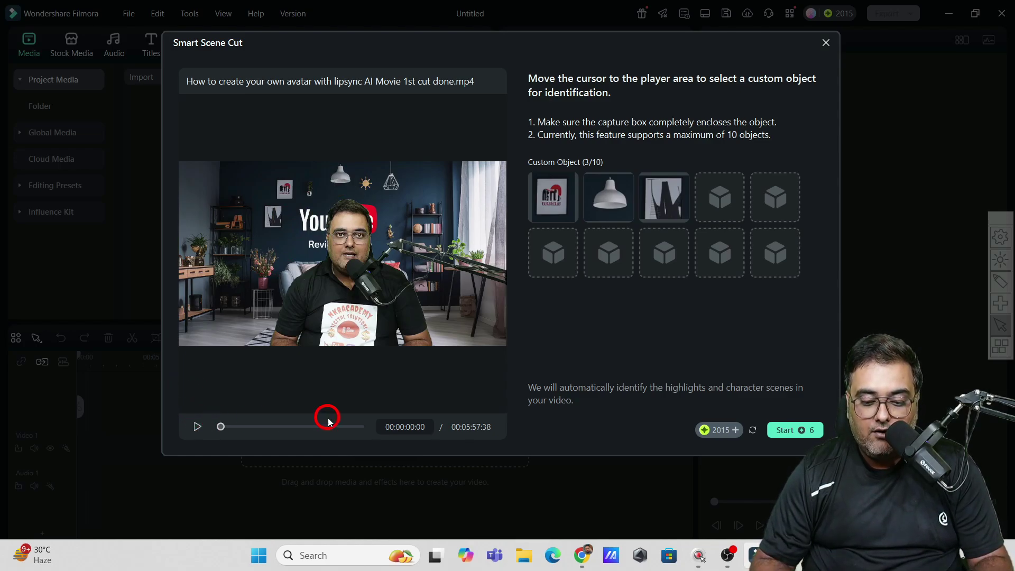
{"action": "left_click", "coordinate": [791, 435]}
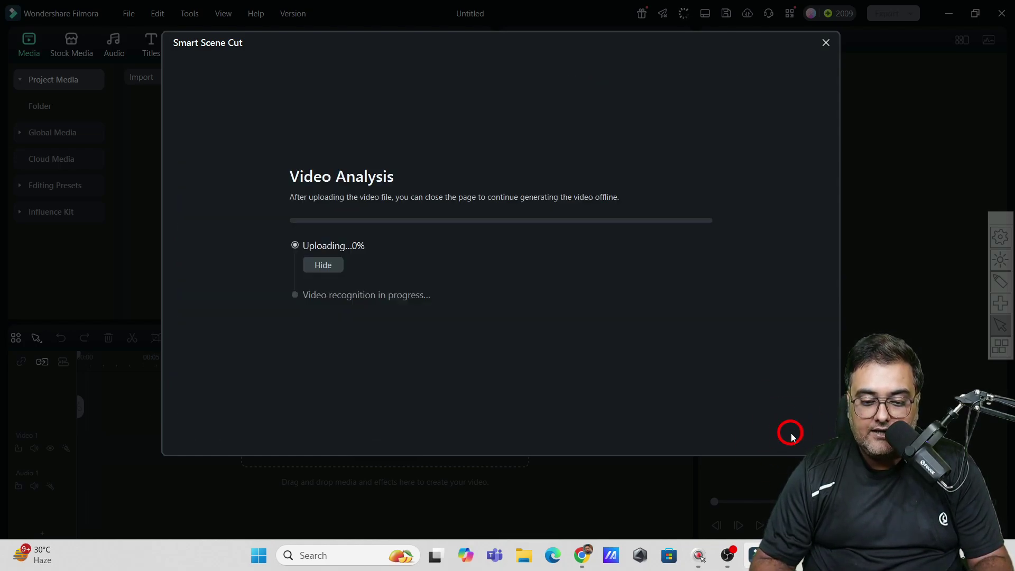
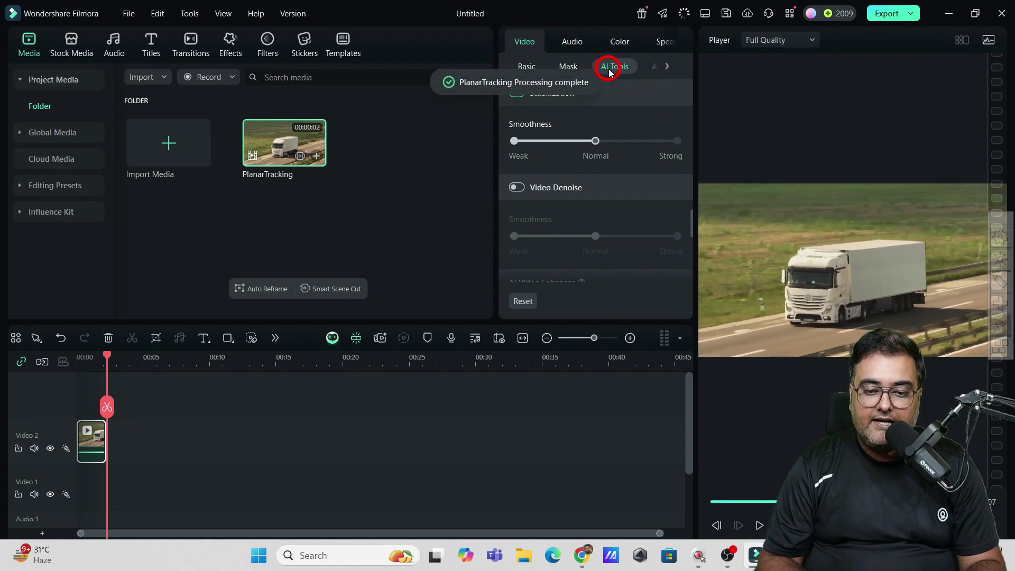
Check the truck clip's Stabilization smoothness at Normal and play the stabilized clip.
{"action": "left_click_drag", "start_coordinate": [609, 143], "coordinate": [590, 144]}
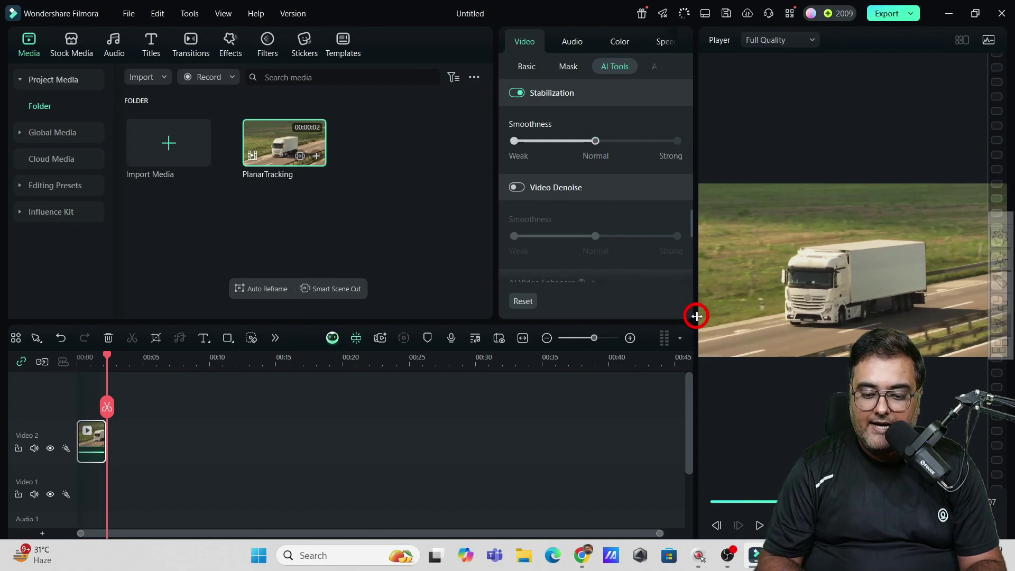
{"action": "left_click", "coordinate": [759, 526]}
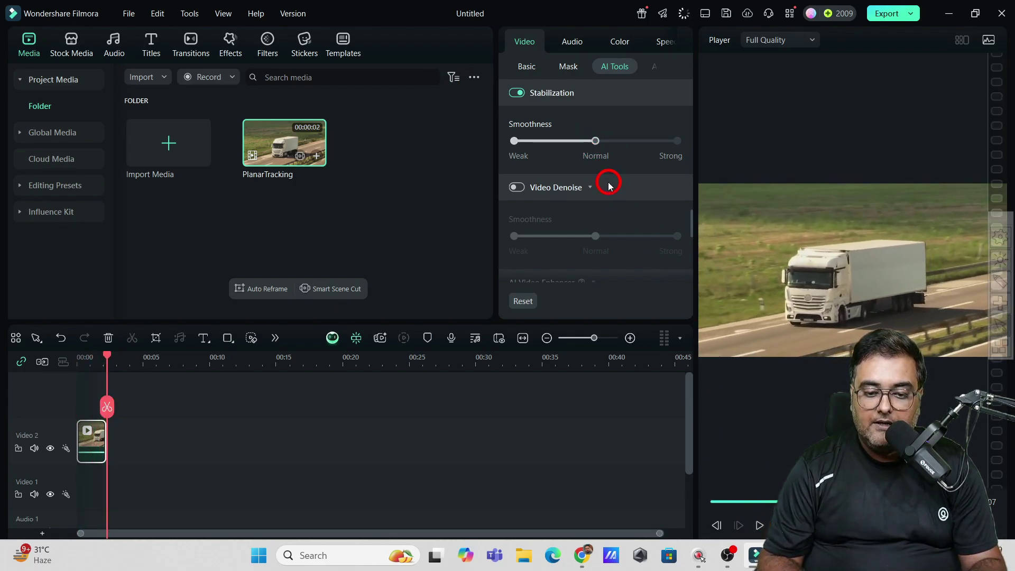
Turn on Video Denoise for the truck clip and play the clip to check the result.
{"action": "left_click", "coordinate": [517, 188]}
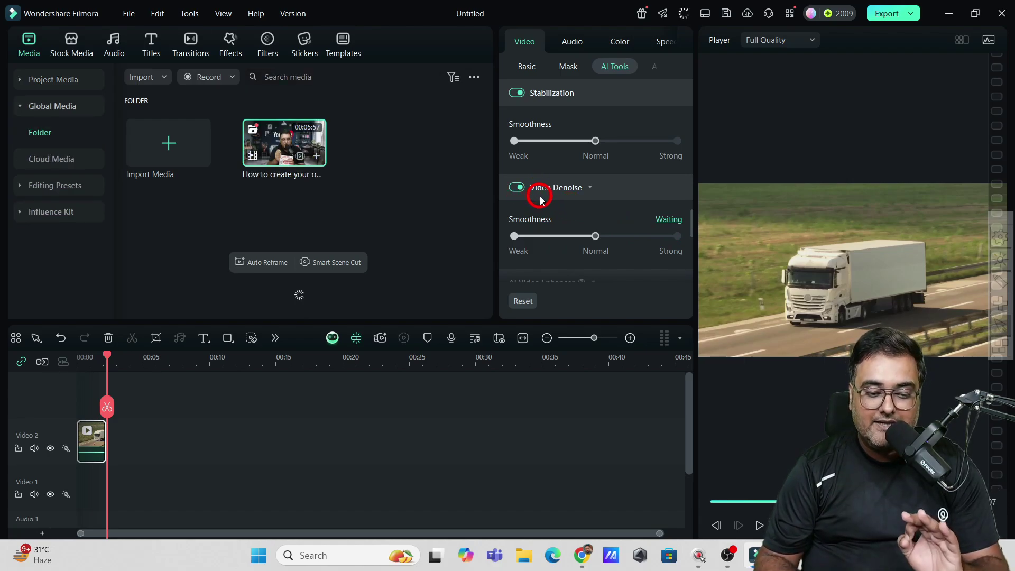
{"action": "left_click", "coordinate": [758, 526]}
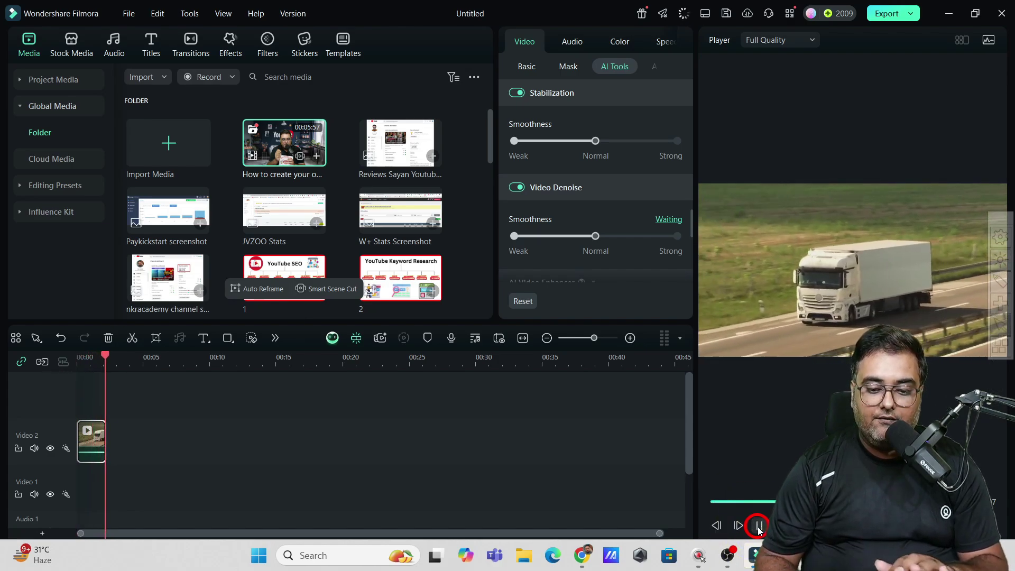
{"action": "left_click", "coordinate": [758, 526]}
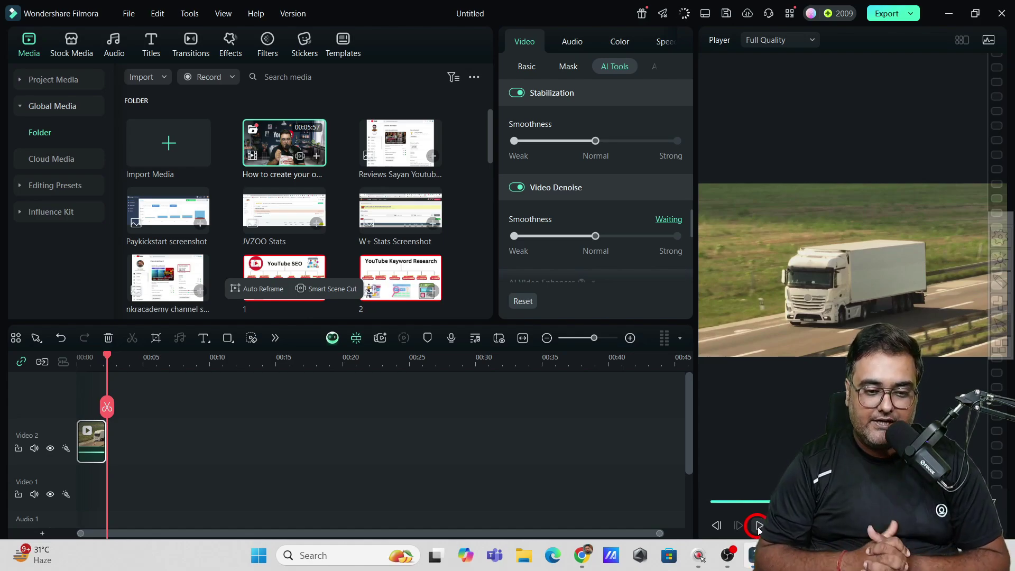
{"action": "left_click", "coordinate": [655, 258]}
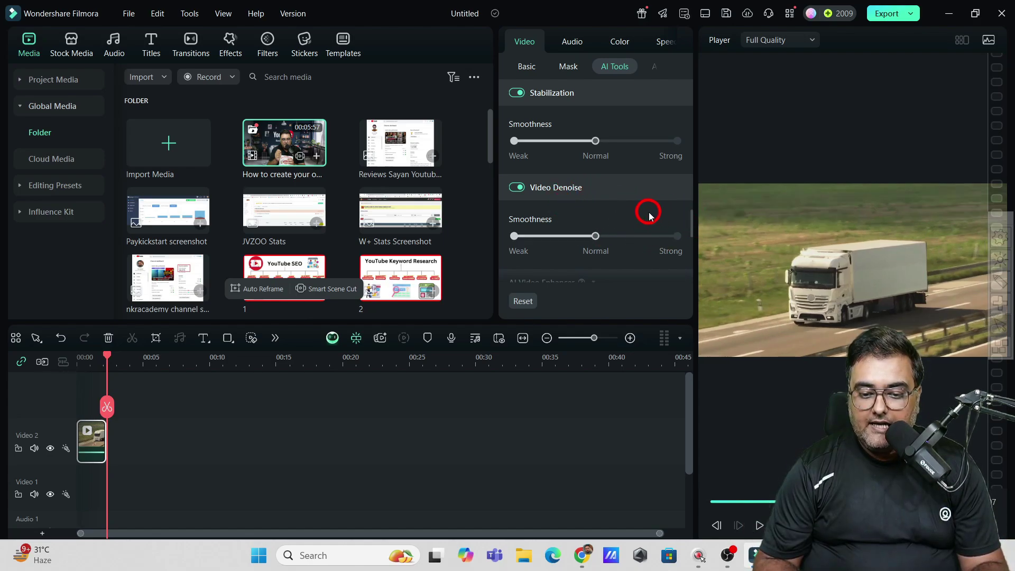
{"action": "left_click", "coordinate": [759, 525]}
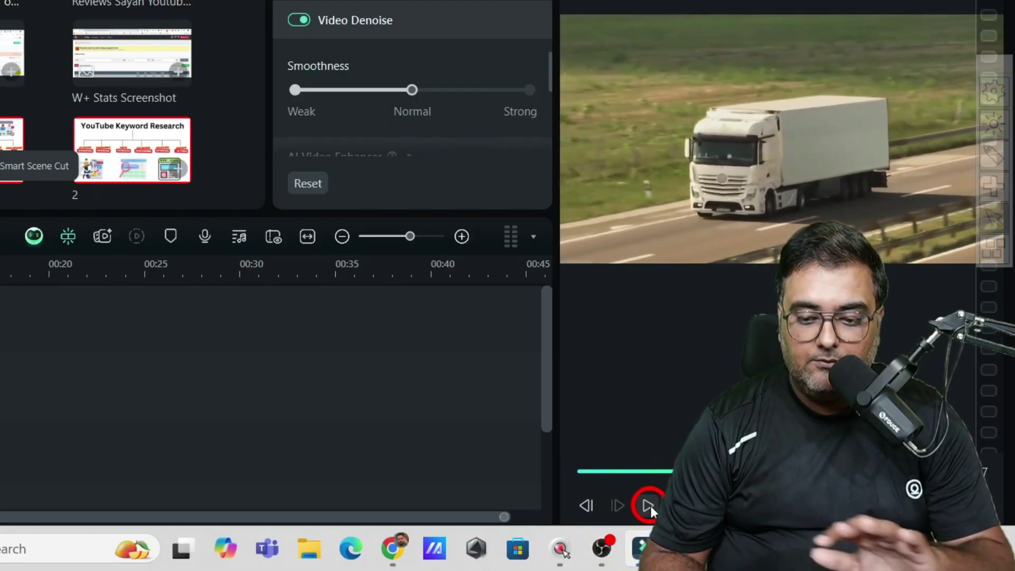
{"action": "left_click", "coordinate": [686, 243]}
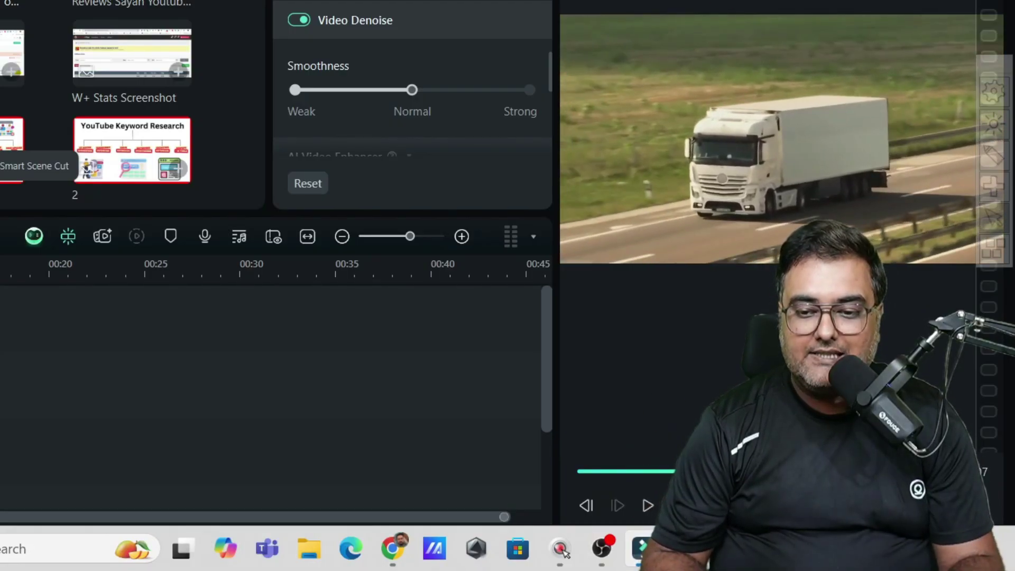
{"action": "left_click", "coordinate": [827, 119]}
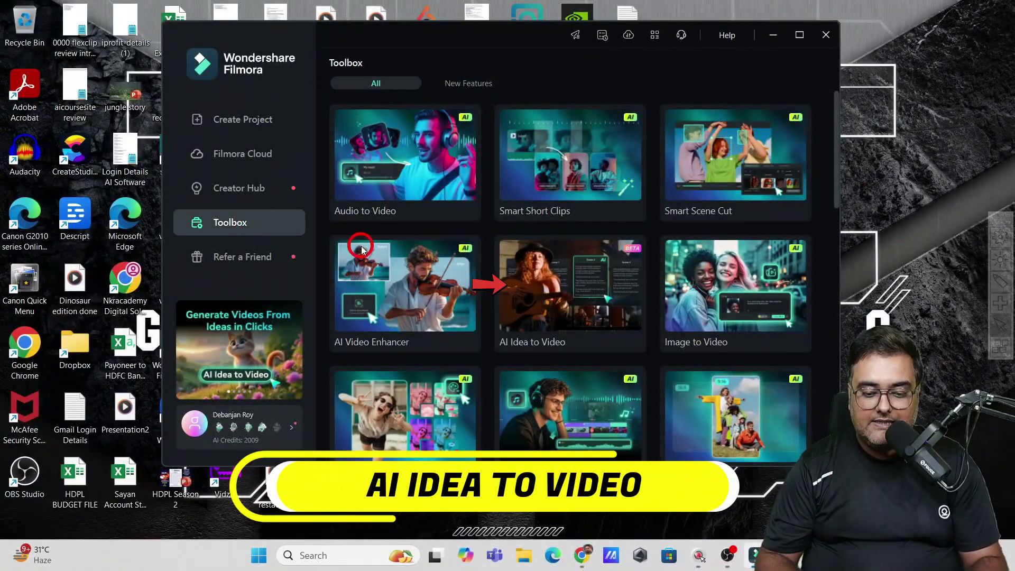
Open AI Idea to Video and enter the idea "a young boy aged 12 years travelling through a jungle discovers a old mansion which looks ghostly.".
{"action": "left_click", "coordinate": [554, 292]}
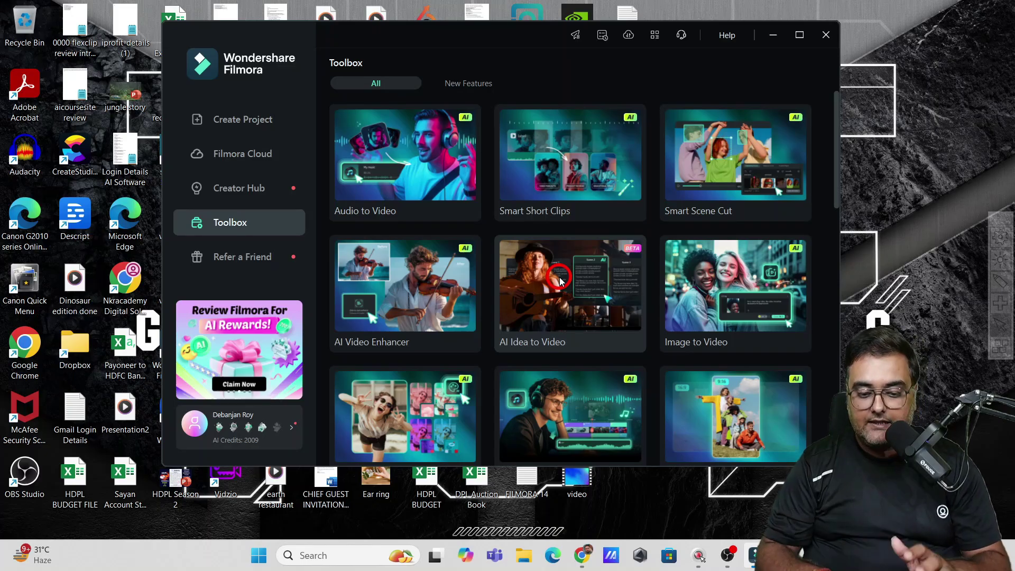
{"action": "left_click", "coordinate": [560, 280]}
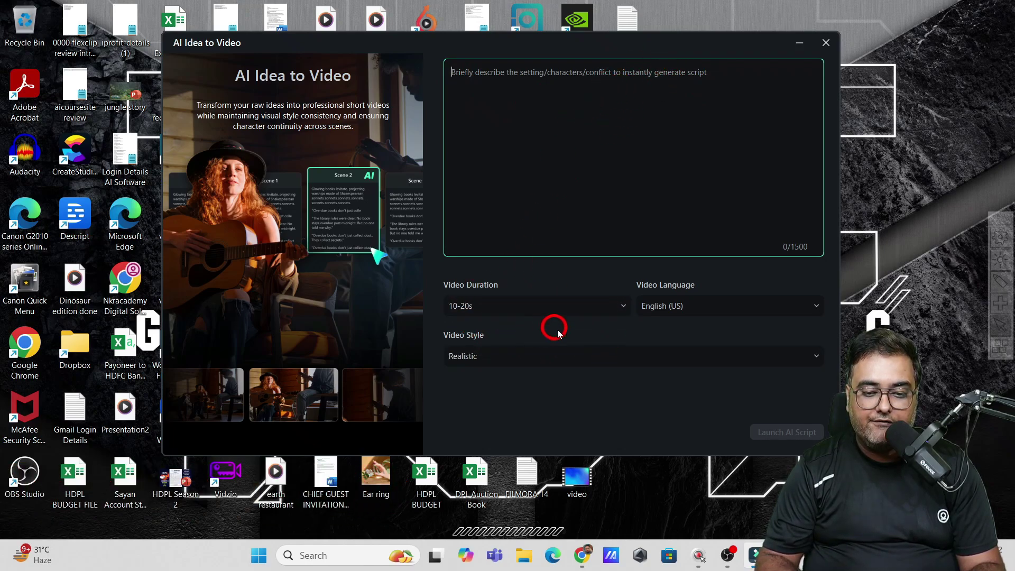
{"action": "left_click", "coordinate": [484, 70]}
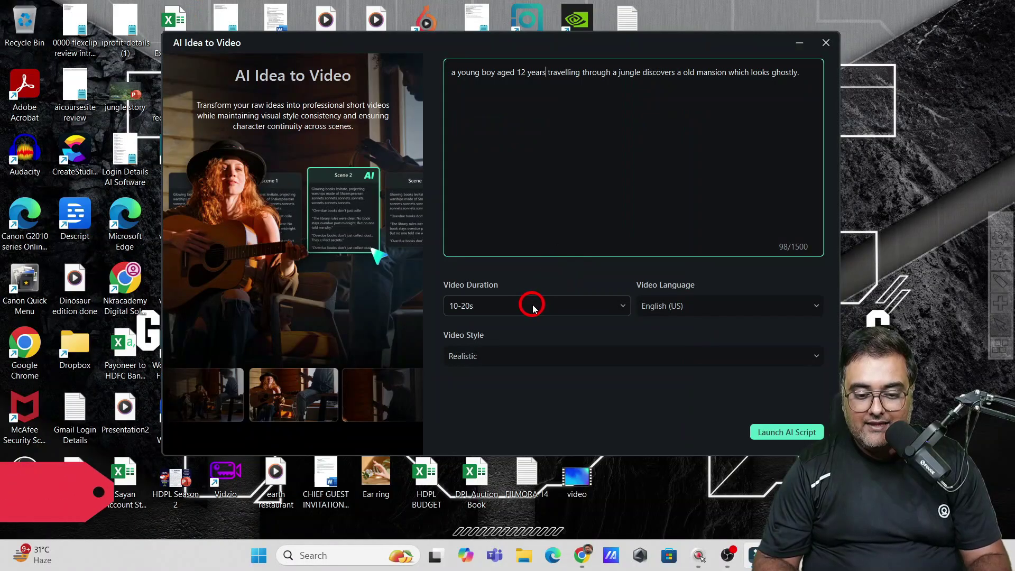
Set the video duration to 10-20s, the language to English (US) and the style to Realistic, and generate the AI script.
{"action": "left_click", "coordinate": [178, 517]}
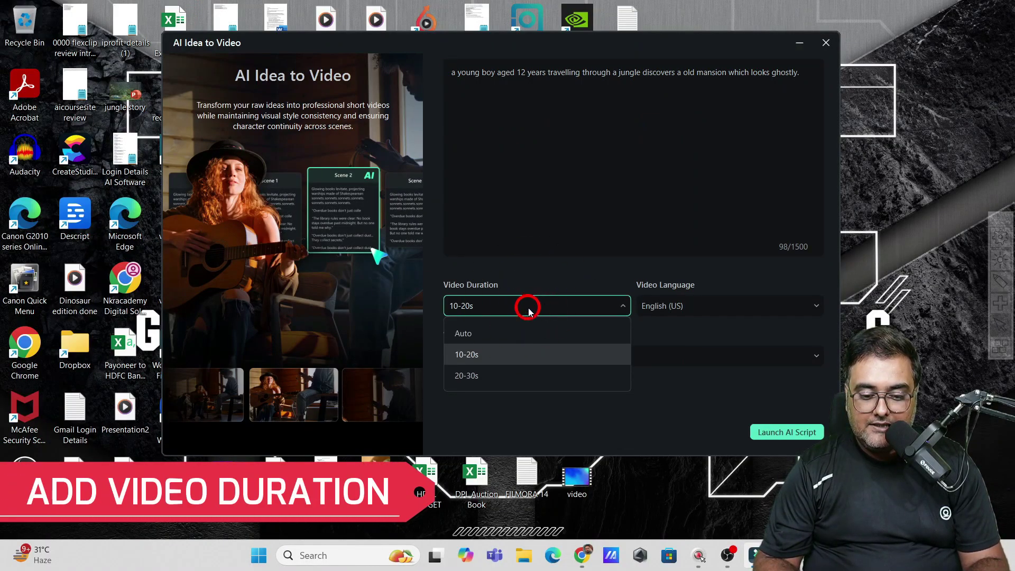
{"action": "left_click", "coordinate": [496, 354]}
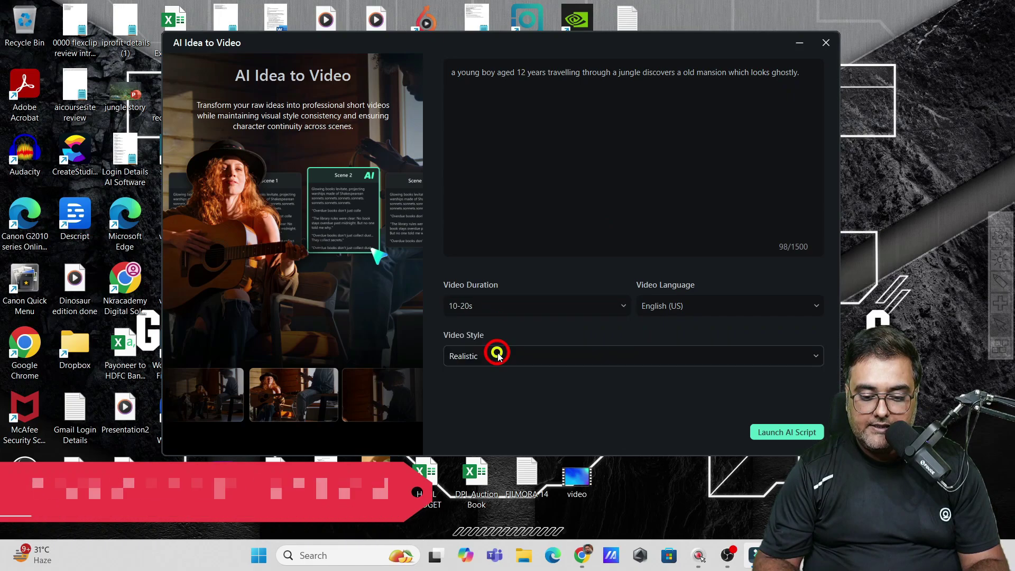
{"action": "left_click", "coordinate": [699, 310]}
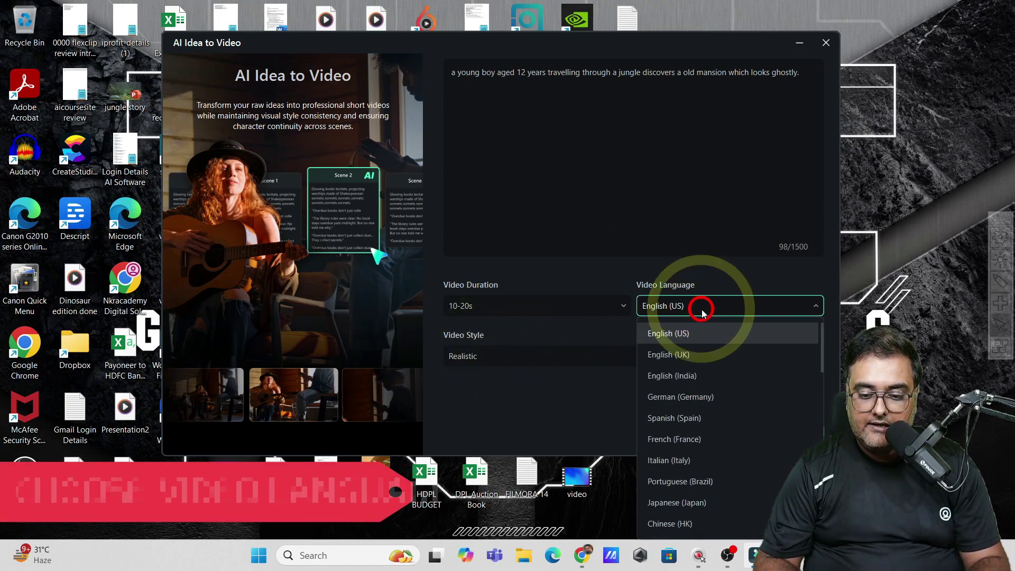
{"action": "left_click", "coordinate": [544, 389]}
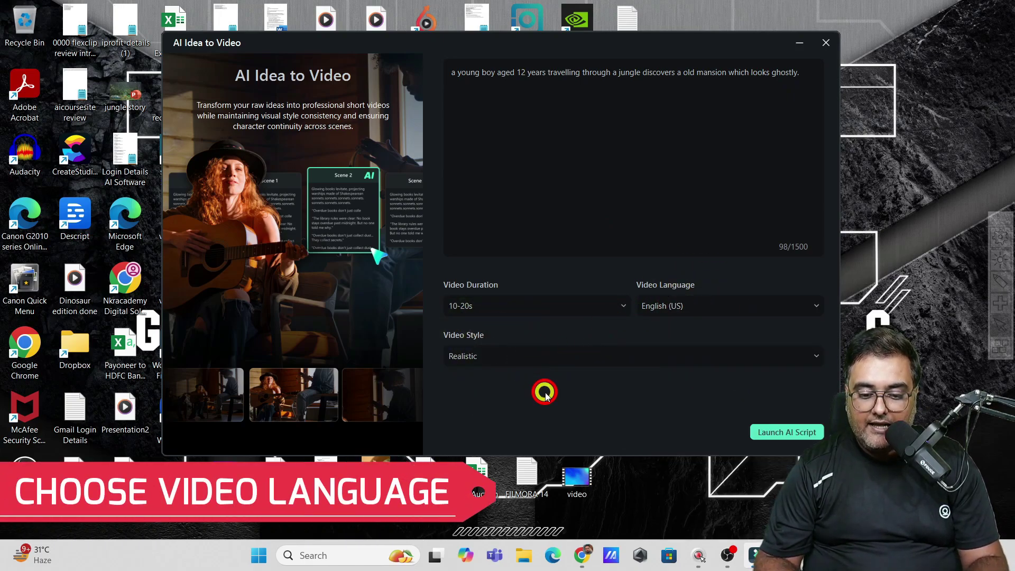
{"action": "left_click", "coordinate": [545, 358]}
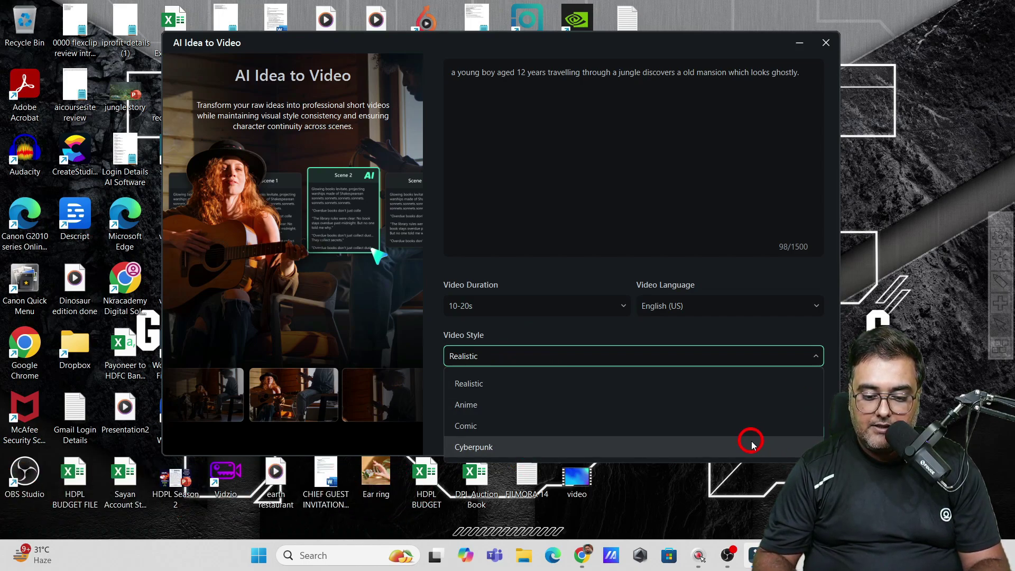
{"action": "left_click", "coordinate": [606, 385]}
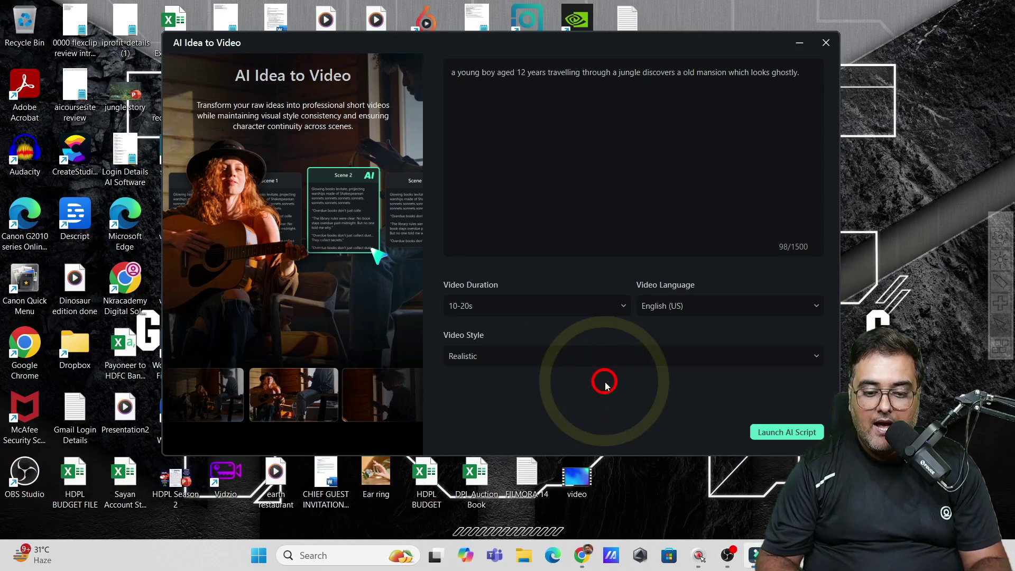
{"action": "left_click", "coordinate": [786, 432]}
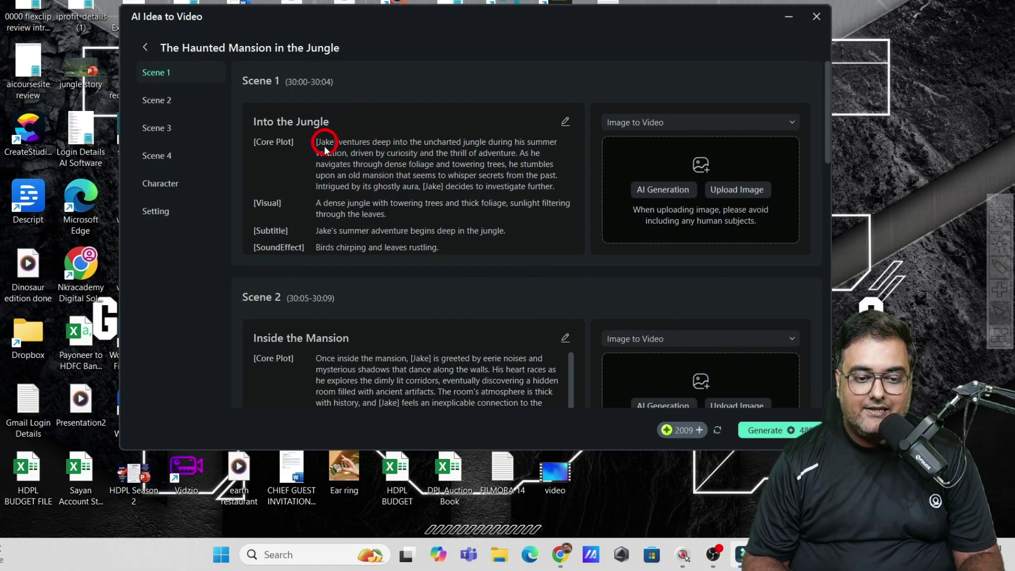
Look through Scenes 2 to 4, the Character section and the Setting section of the generated script.
{"action": "left_click", "coordinate": [168, 107]}
{"action": "left_click", "coordinate": [169, 128]}
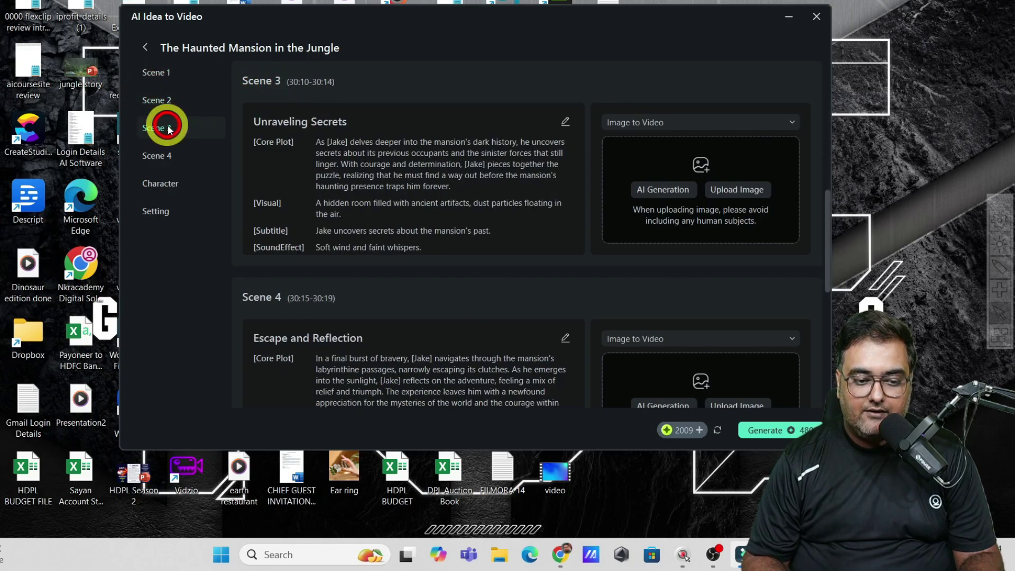
{"action": "left_click", "coordinate": [167, 156]}
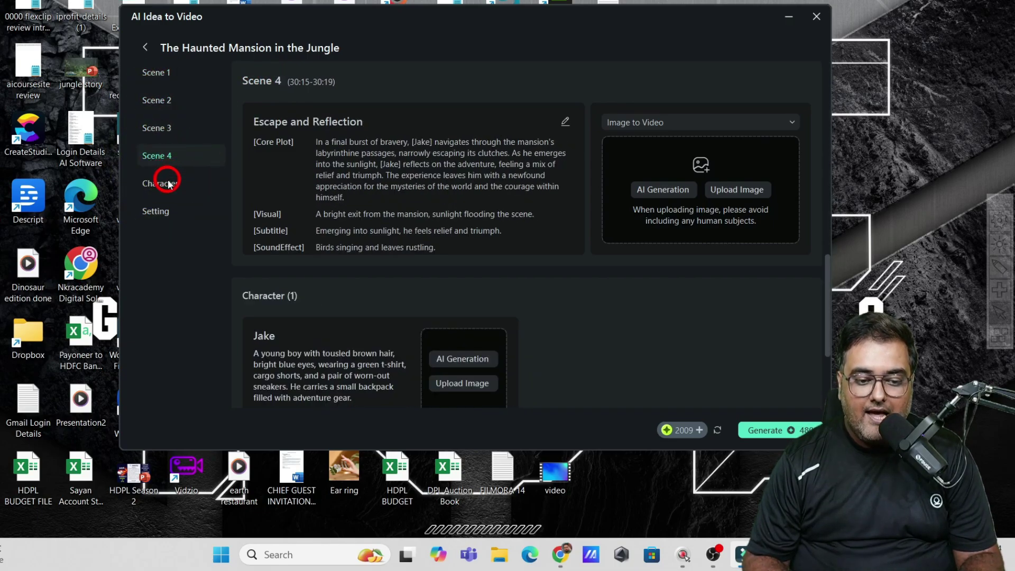
{"action": "left_click", "coordinate": [168, 183]}
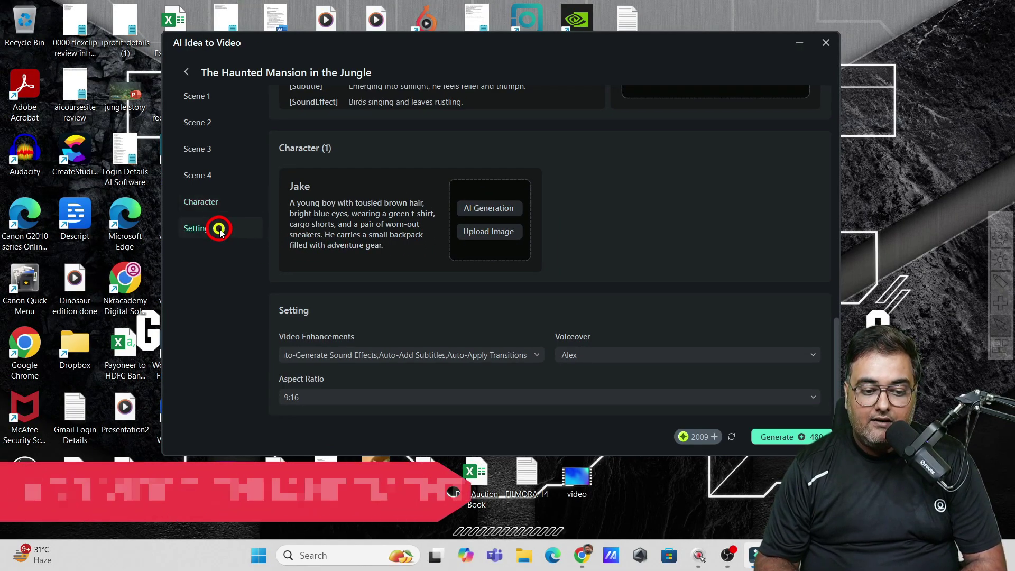
{"action": "left_click", "coordinate": [181, 211]}
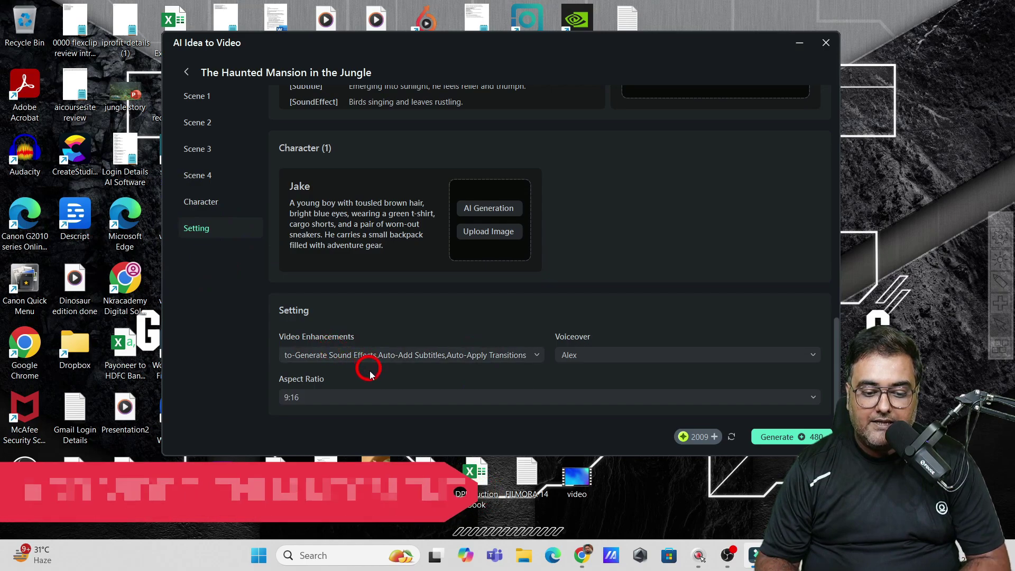
Check which aspect ratios and voiceover voices are available in the script's settings.
{"action": "left_click", "coordinate": [355, 402]}
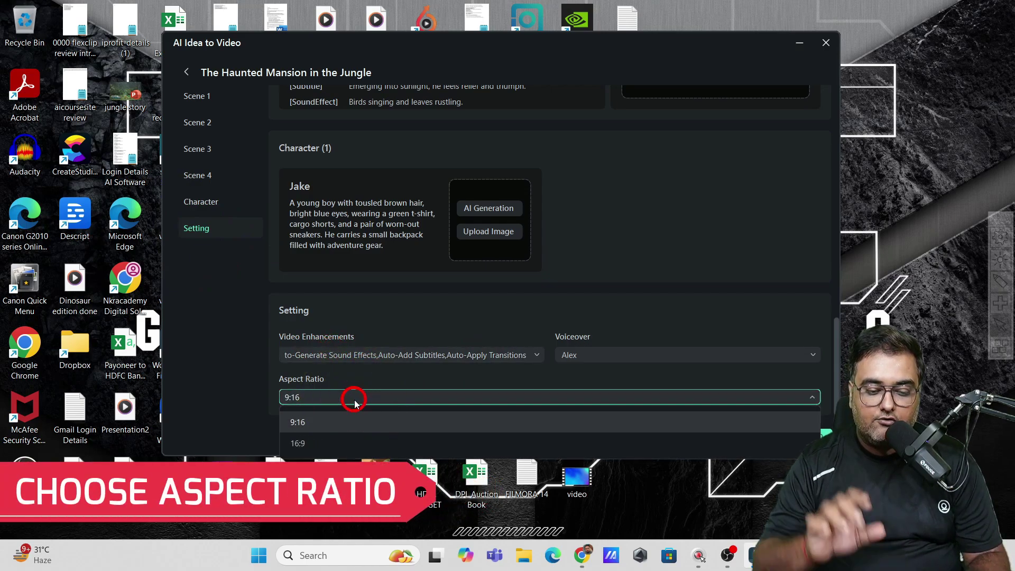
{"action": "left_click", "coordinate": [694, 354]}
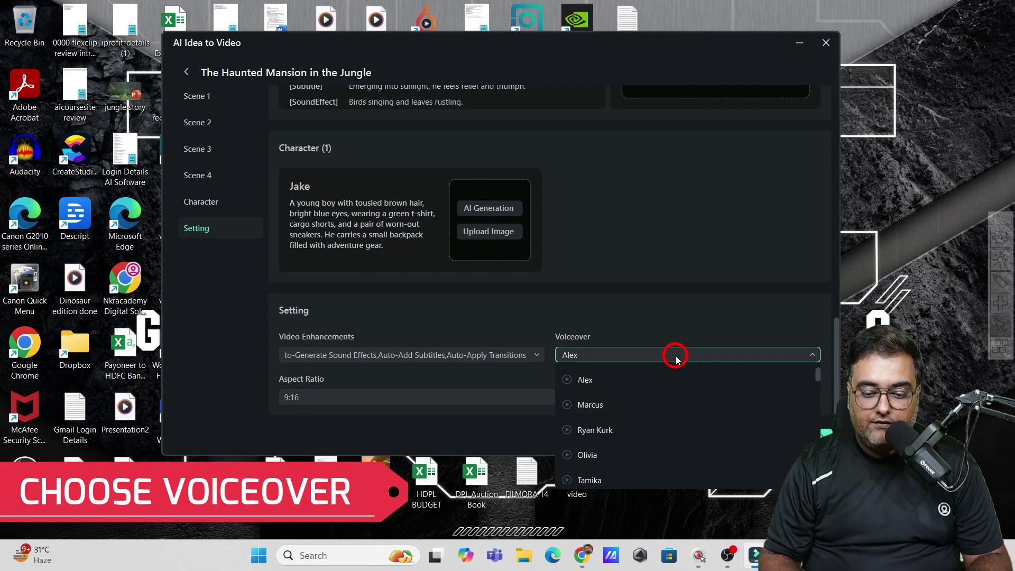
{"action": "left_click", "coordinate": [680, 333]}
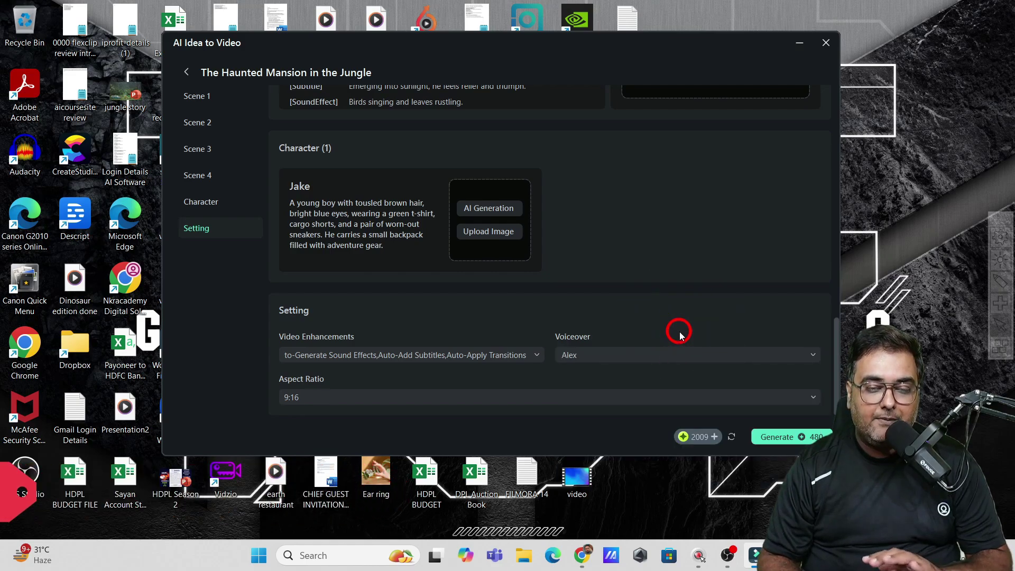
Open Scene 1 of the script for editing and inspect its editable Visual, Subtitle and SoundEffect texts.
{"action": "scroll", "coordinate": [822, 256], "scroll_direction": "up", "scroll_amount": 5}
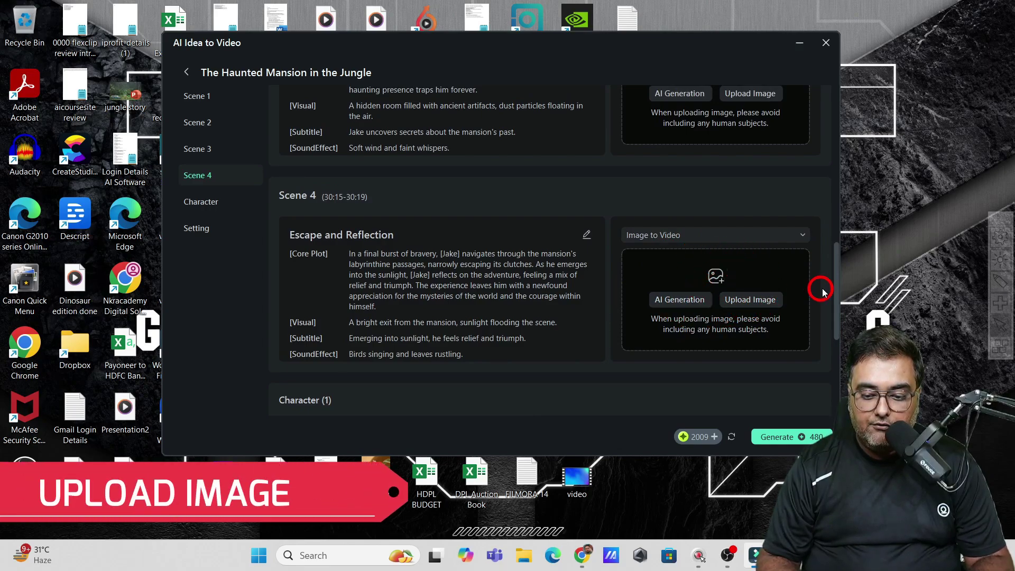
{"action": "left_click_drag", "start_coordinate": [837, 269], "coordinate": [820, 99]}
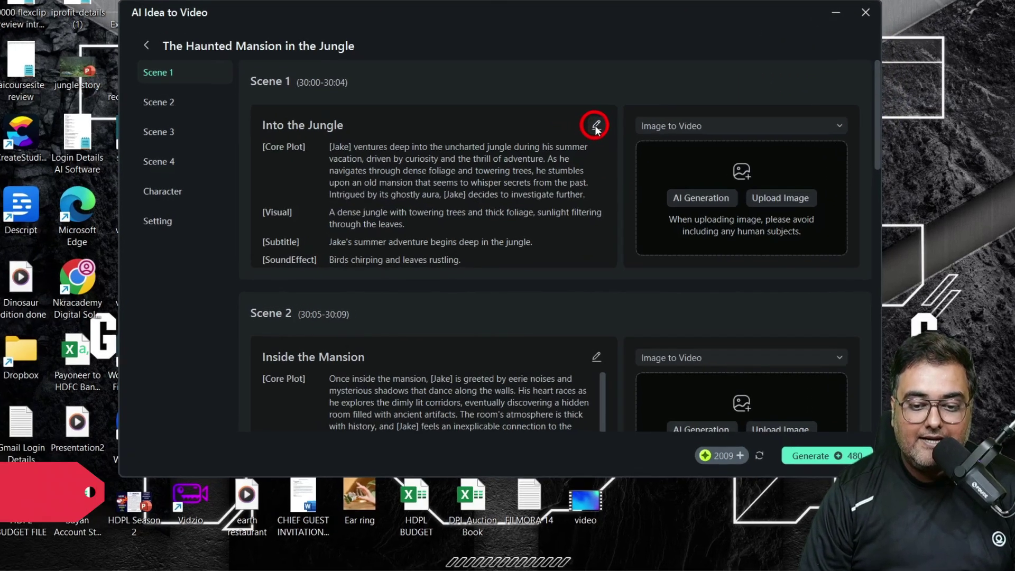
{"action": "left_click", "coordinate": [585, 143]}
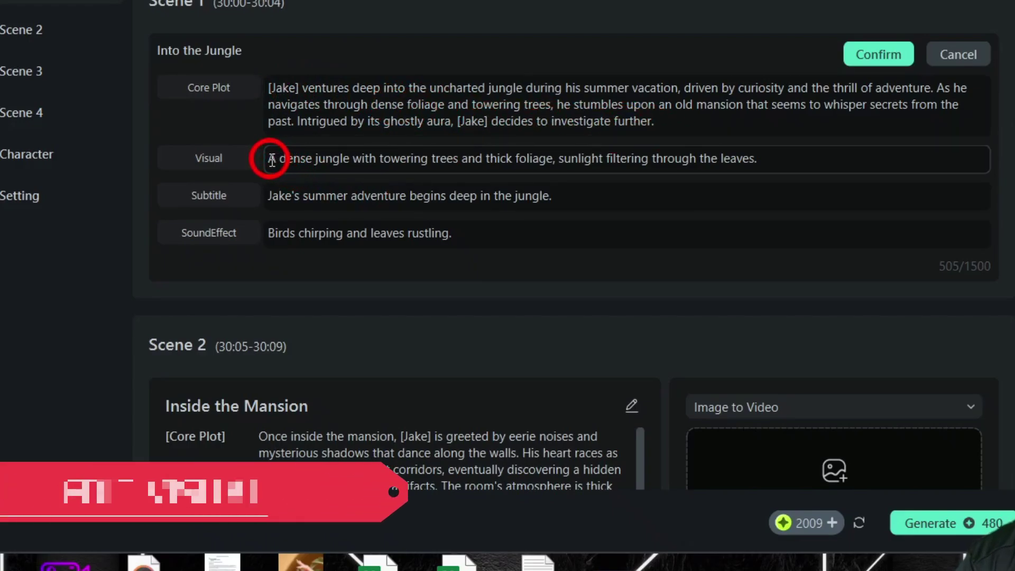
{"action": "left_click_drag", "start_coordinate": [268, 159], "coordinate": [803, 169]}
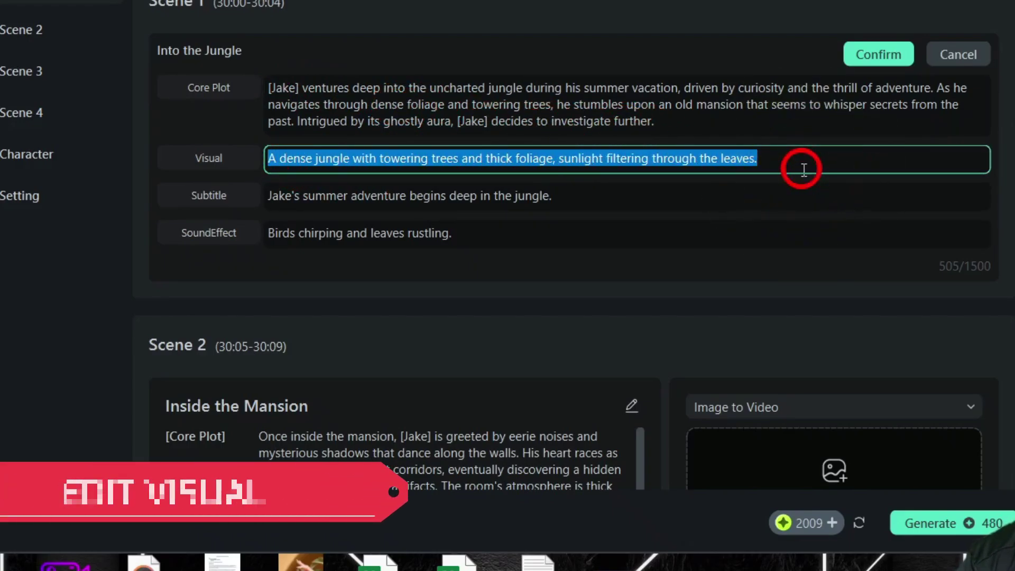
{"action": "left_click_drag", "start_coordinate": [573, 195], "coordinate": [425, 172]}
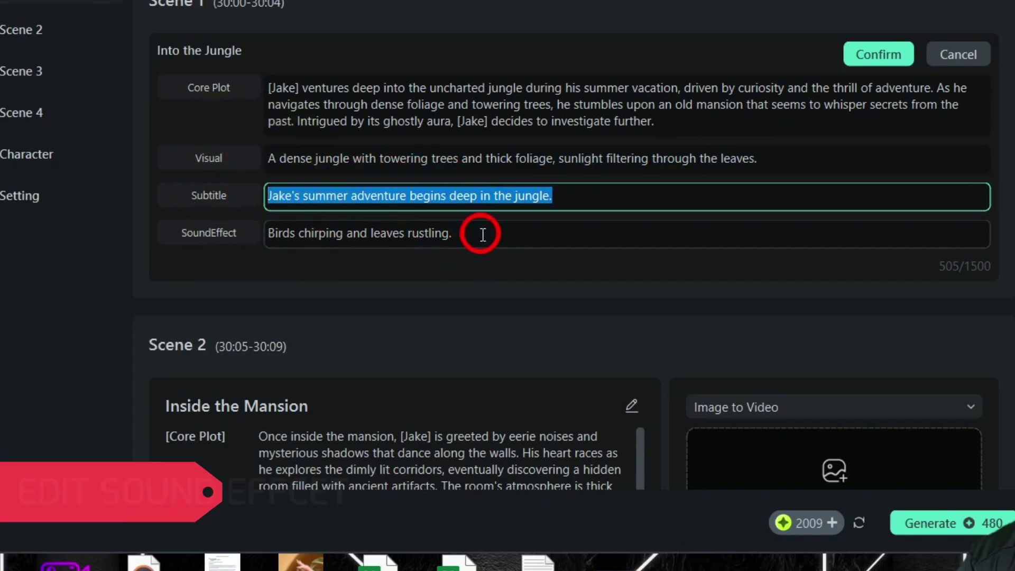
{"action": "left_click_drag", "start_coordinate": [478, 233], "coordinate": [282, 208]}
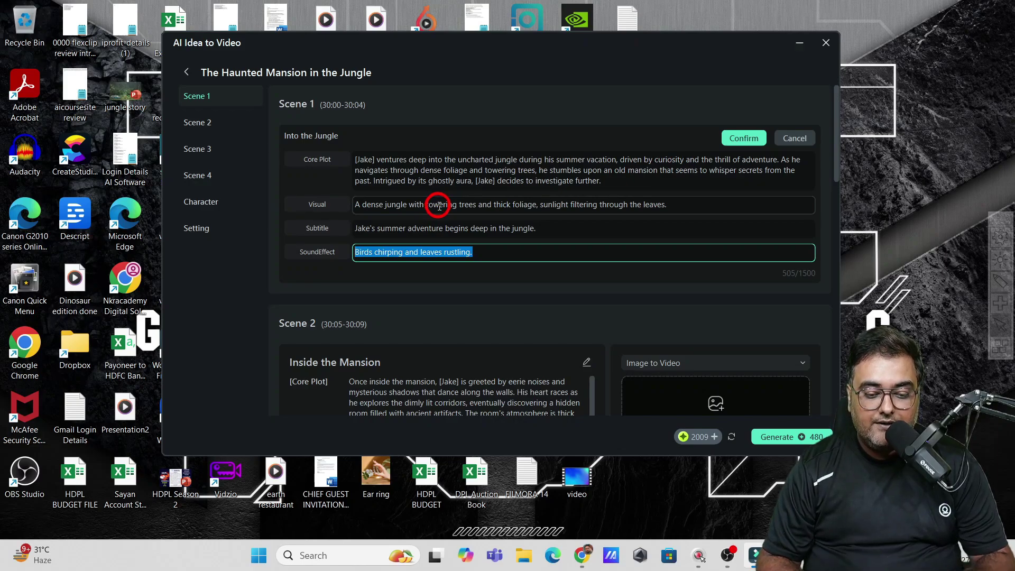
{"action": "left_click", "coordinate": [459, 118]}
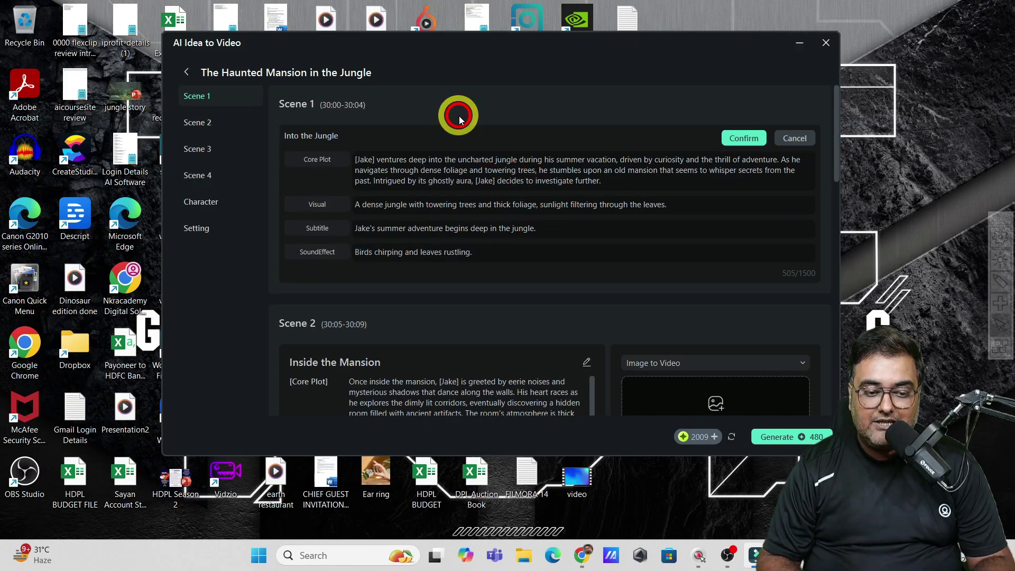
Generate the video from the four-scene mansion script and play it in the editor.
{"action": "scroll", "coordinate": [765, 239], "scroll_direction": "down", "scroll_amount": 4}
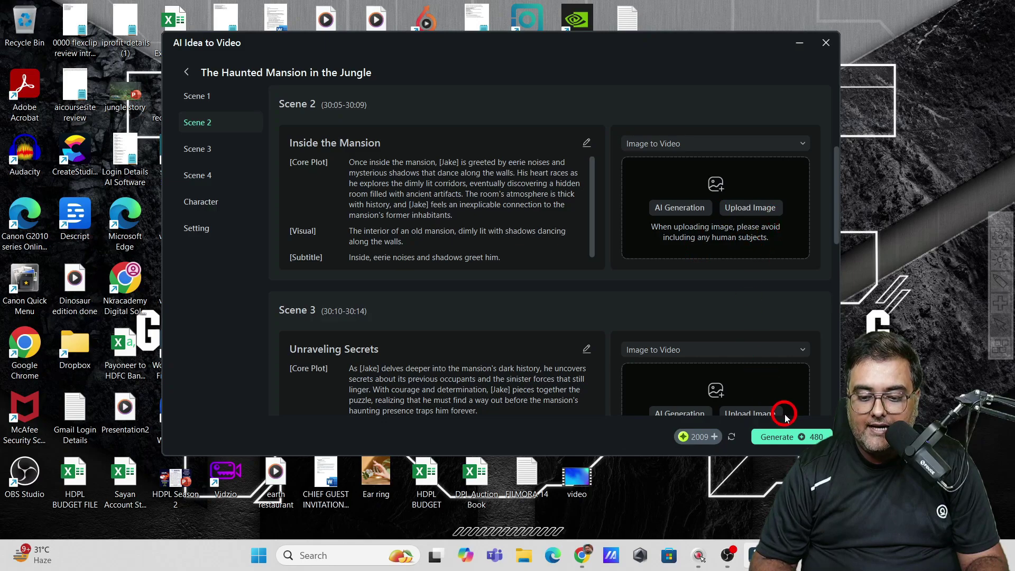
{"action": "left_click", "coordinate": [779, 437]}
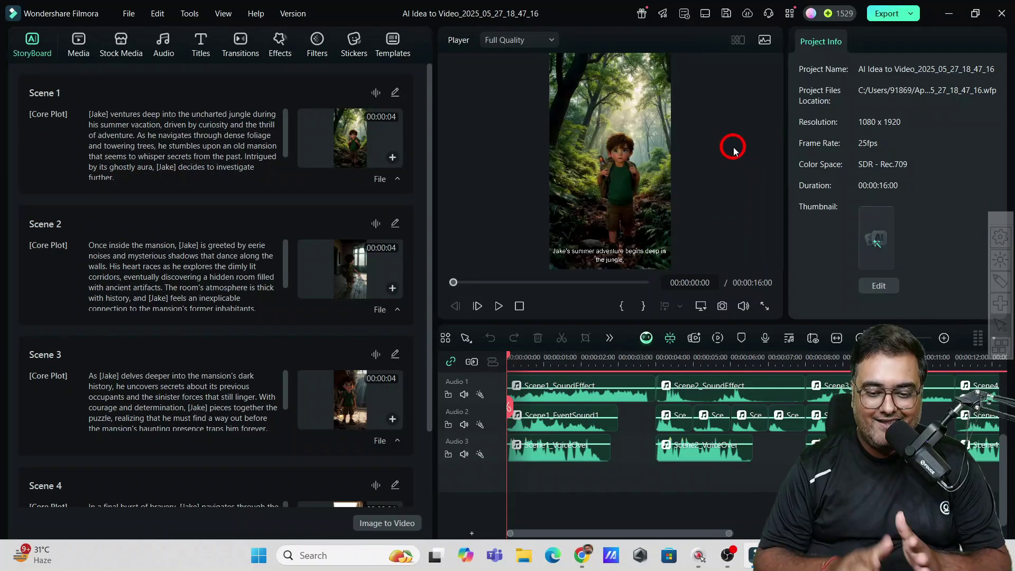
{"action": "left_click", "coordinate": [498, 306]}
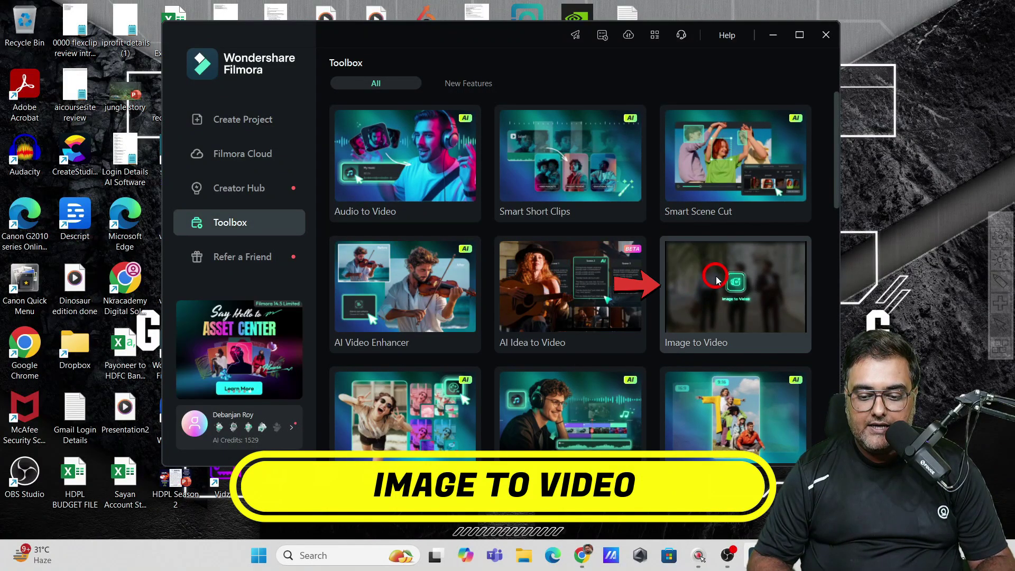
Open the Image to Video tool from the Toolbox and look through its Hot scenery templates.
{"action": "key", "text": "alt+F4"}
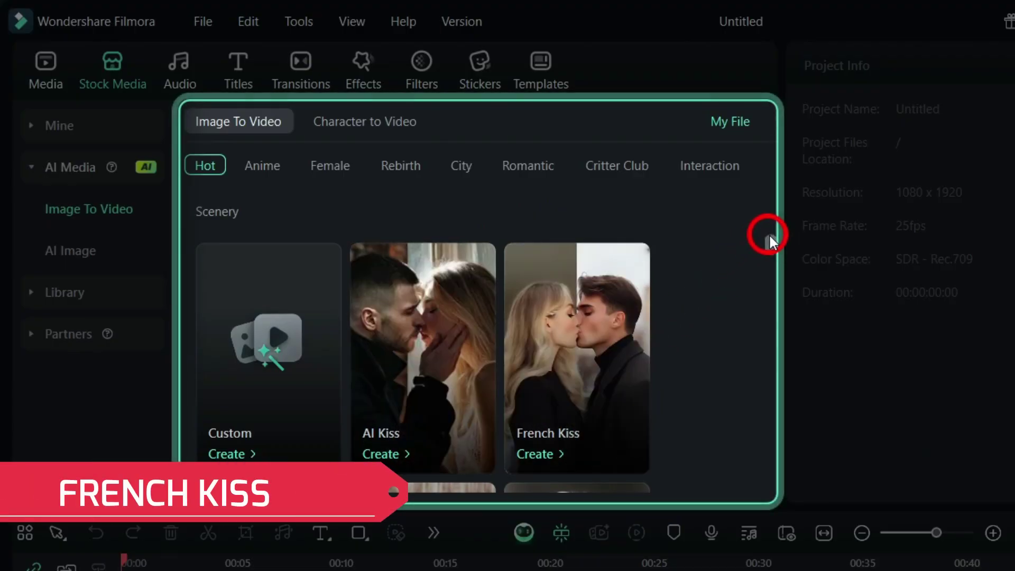
{"action": "left_click_drag", "start_coordinate": [772, 238], "coordinate": [772, 256]}
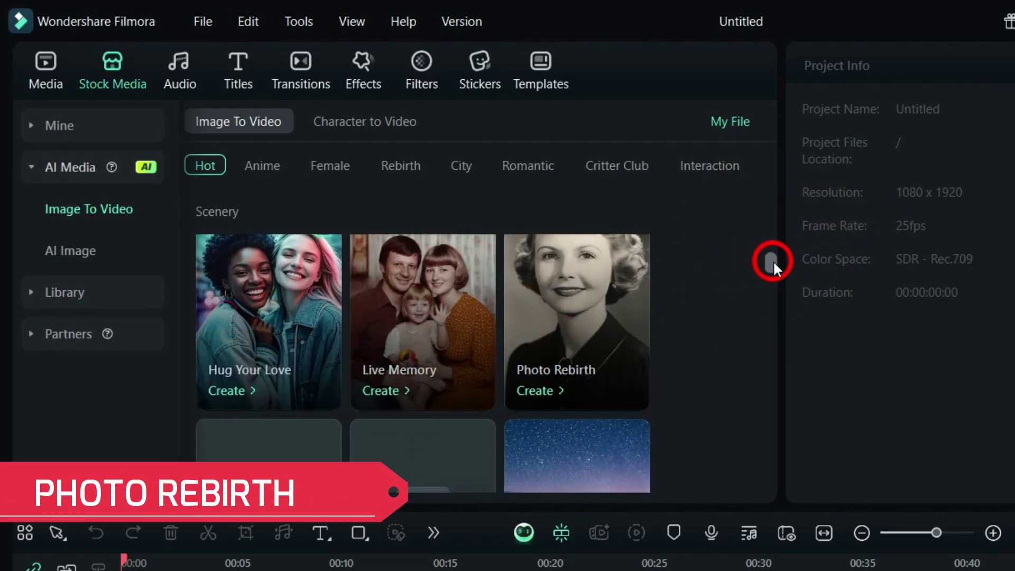
{"action": "left_click_drag", "start_coordinate": [773, 260], "coordinate": [773, 286]}
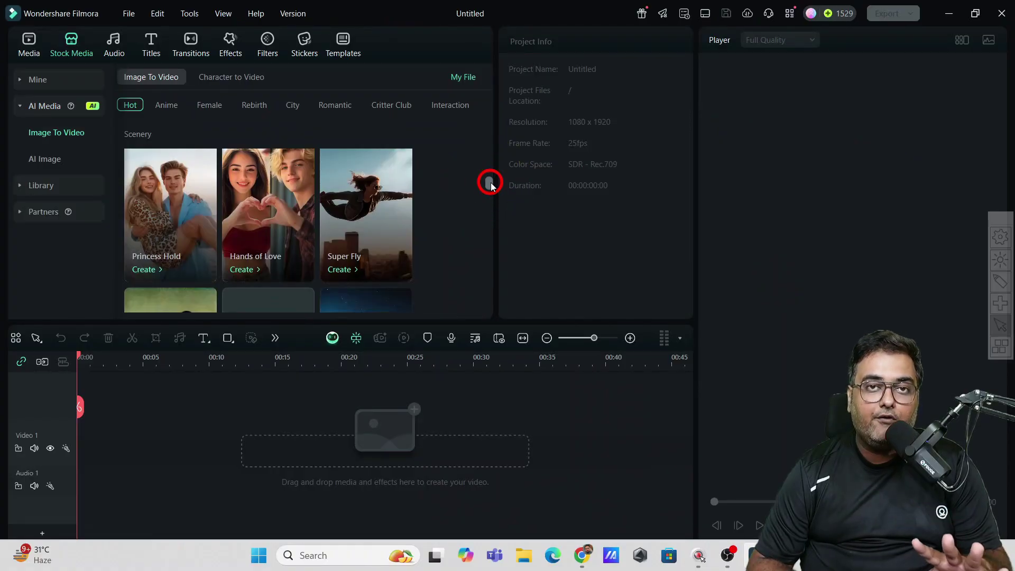
{"action": "left_click_drag", "start_coordinate": [489, 185], "coordinate": [484, 224]}
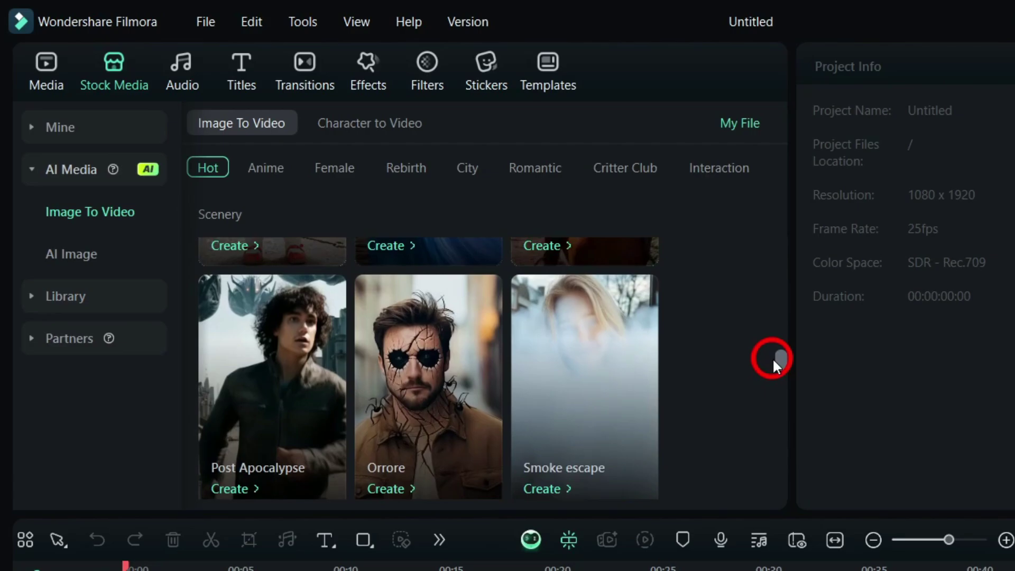
{"action": "left_click_drag", "start_coordinate": [772, 357], "coordinate": [757, 448]}
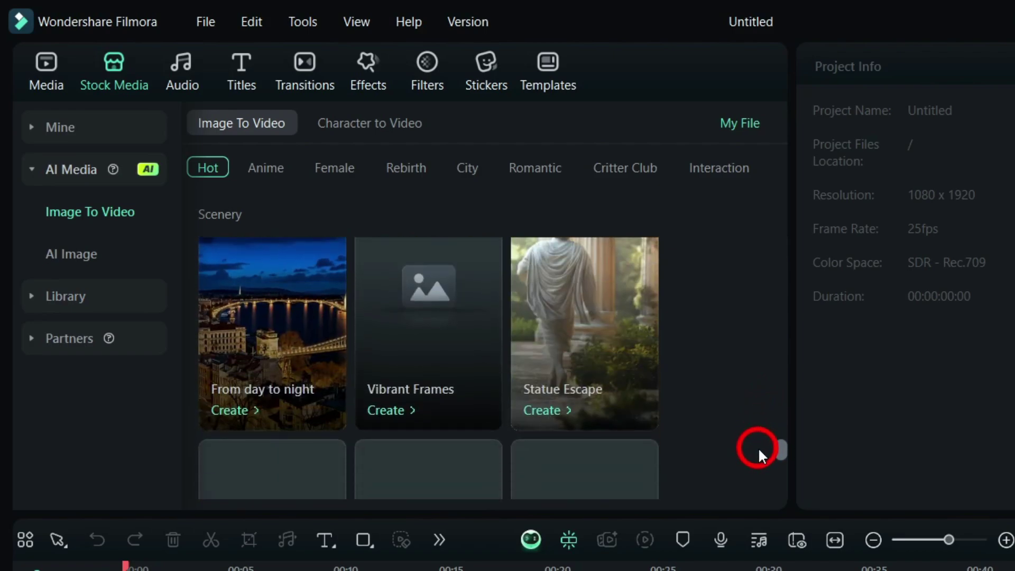
Generate a video with the Angel Cupid template from the JPG photo in the Filmora 14 folder, using Single image and Portrait.
{"action": "mouse_move", "coordinate": [474, 286]}
{"action": "left_mouse_down"}
{"action": "mouse_move", "coordinate": [470, 186]}
{"action": "mouse_move", "coordinate": [470, 203]}
{"action": "left_mouse_up"}
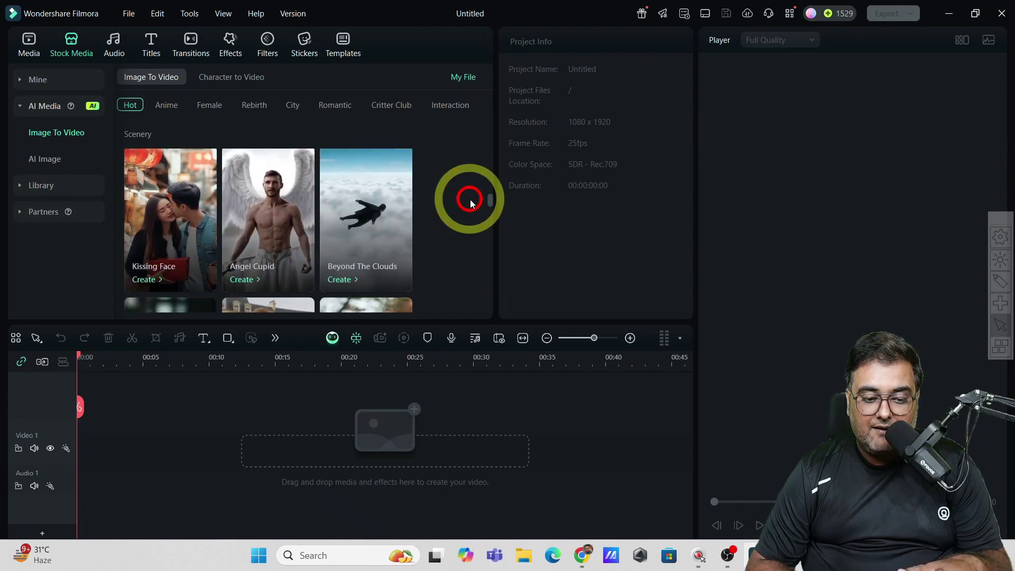
{"action": "left_click", "coordinate": [257, 272]}
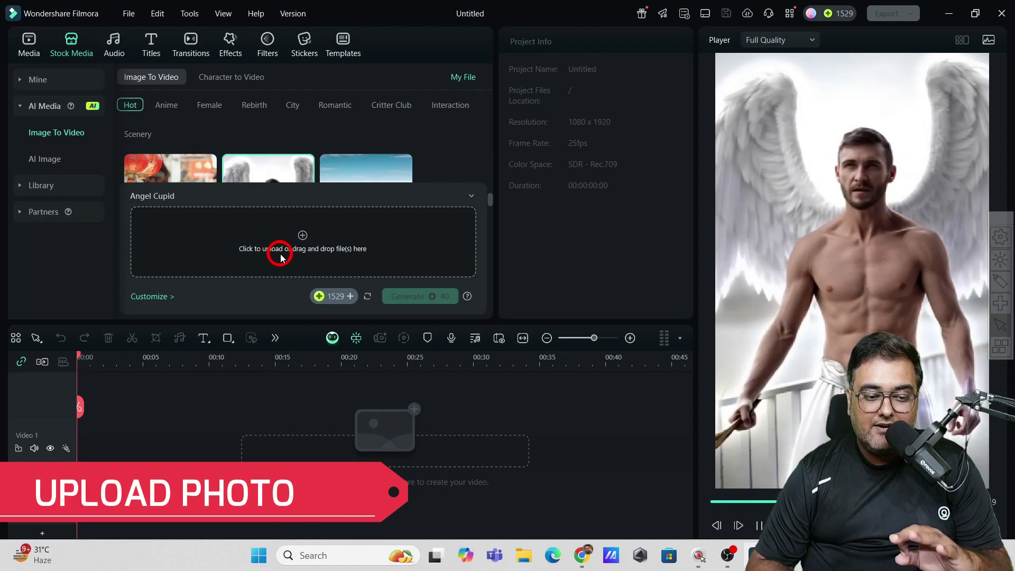
{"action": "left_click", "coordinate": [279, 255]}
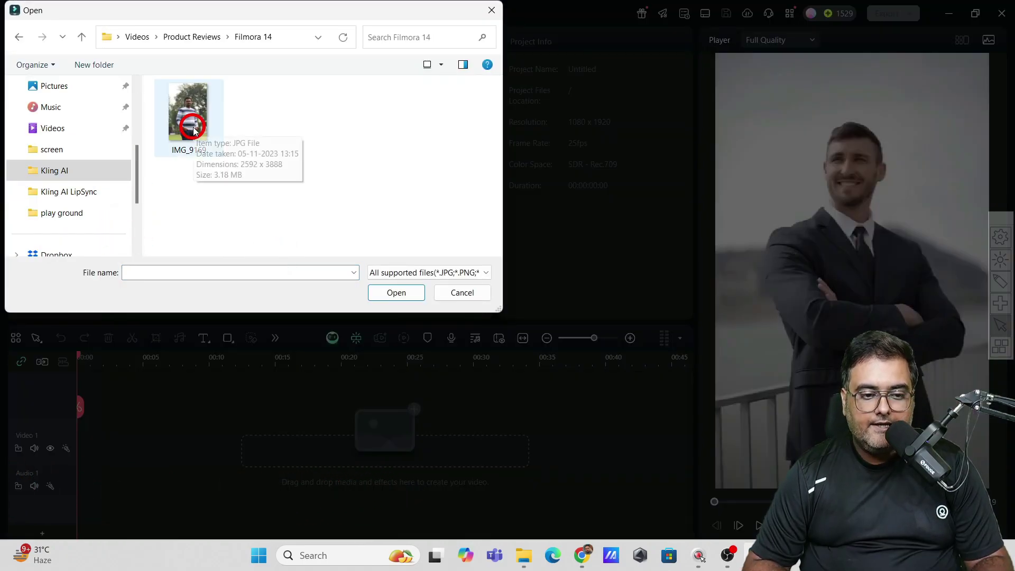
{"action": "left_click", "coordinate": [190, 126]}
{"action": "double_click", "coordinate": [190, 126]}
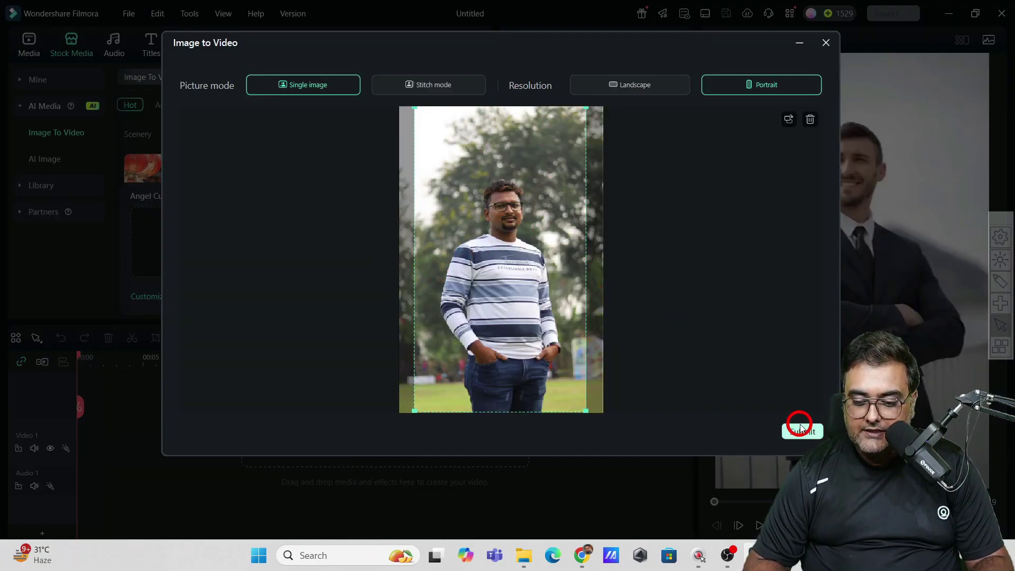
{"action": "left_click", "coordinate": [800, 430]}
{"action": "left_click", "coordinate": [433, 305]}
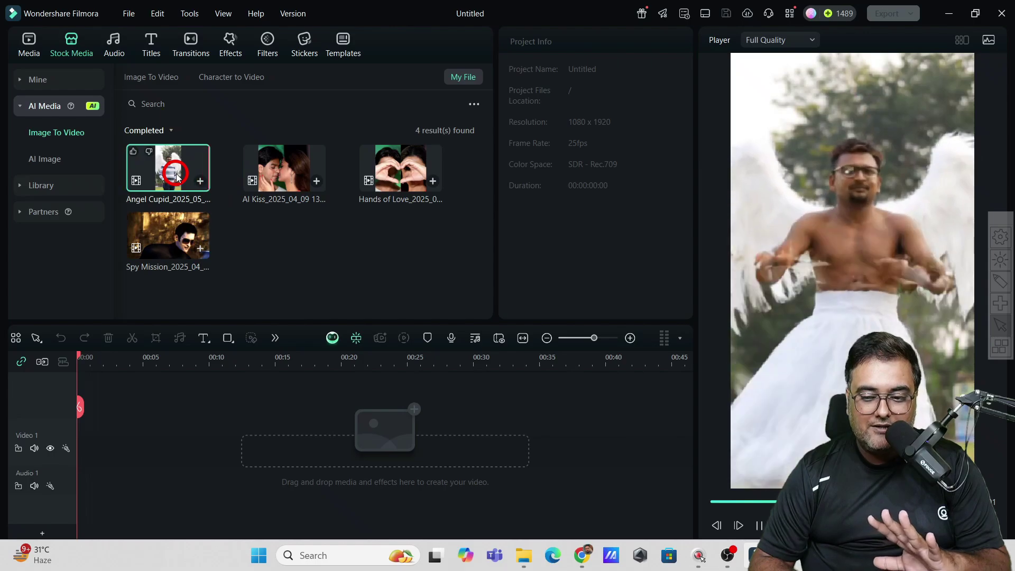
Preview the previously generated AI Kiss, Hands of Love and Spy Mission videos.
{"action": "left_click", "coordinate": [275, 177]}
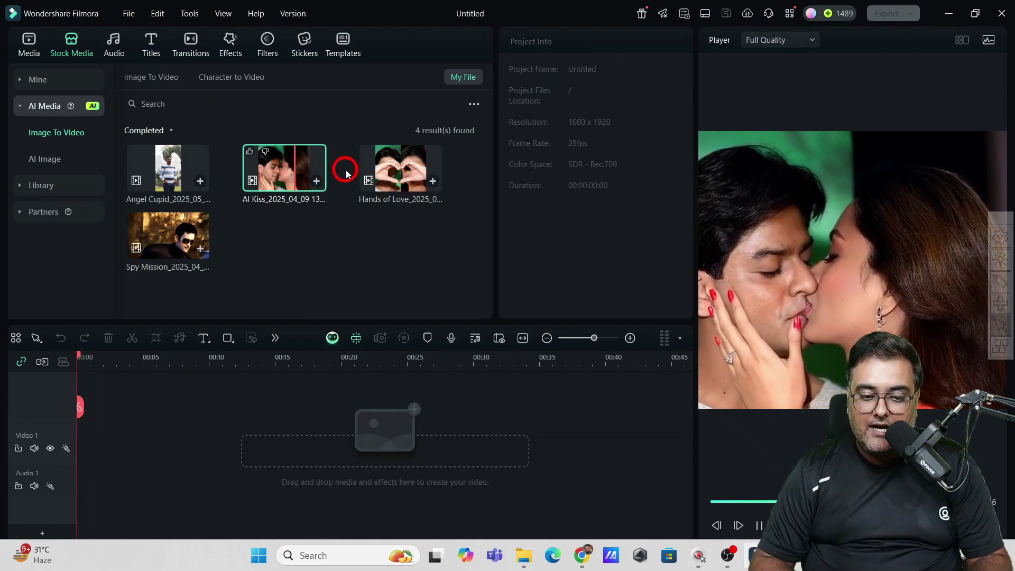
{"action": "left_click", "coordinate": [406, 175]}
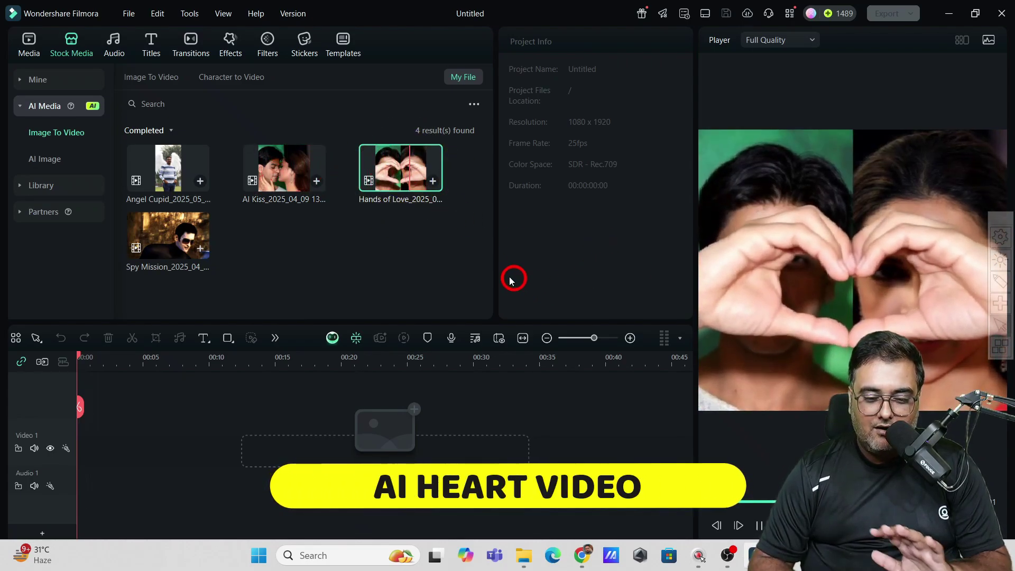
{"action": "left_click", "coordinate": [266, 175]}
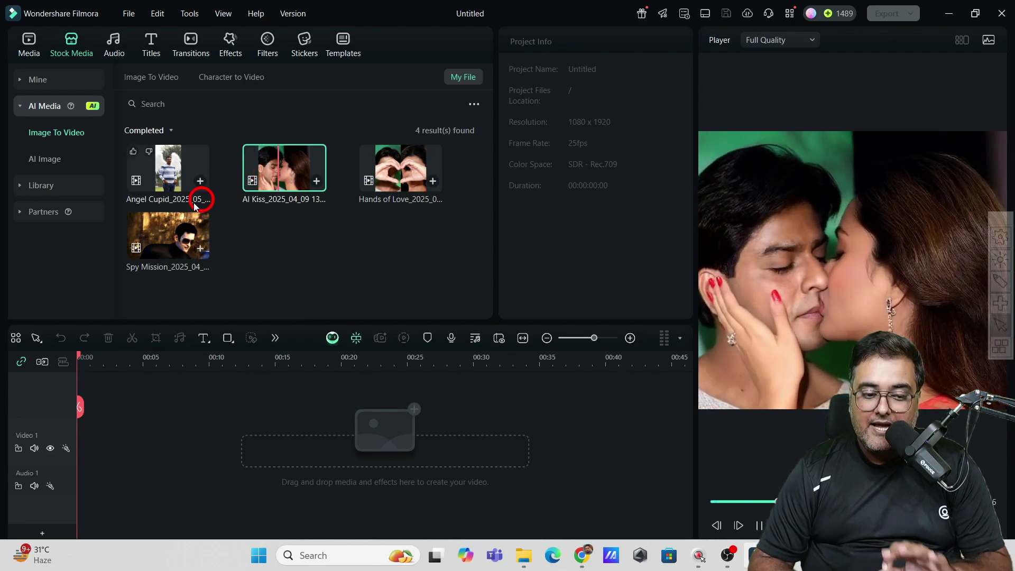
{"action": "left_click", "coordinate": [164, 247]}
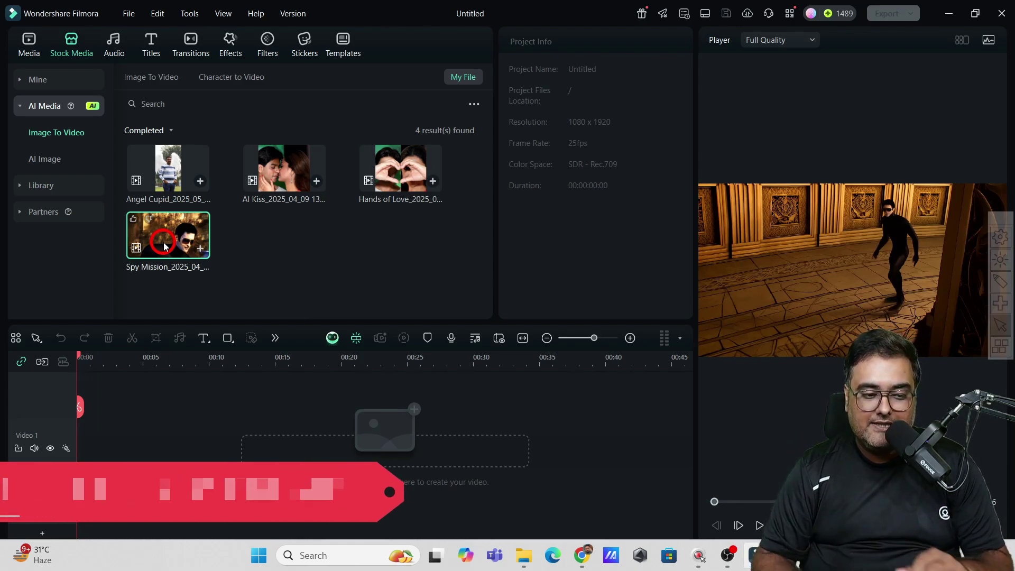
Return to the Image to Video templates, close the Angel Cupid settings and open the Custom template.
{"action": "left_click", "coordinate": [151, 80]}
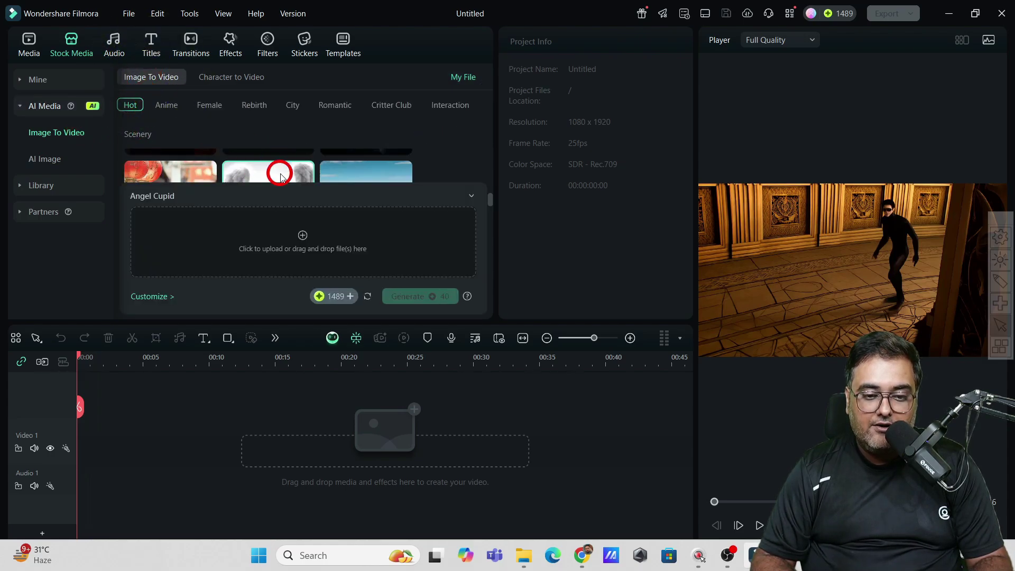
{"action": "left_click", "coordinate": [490, 203]}
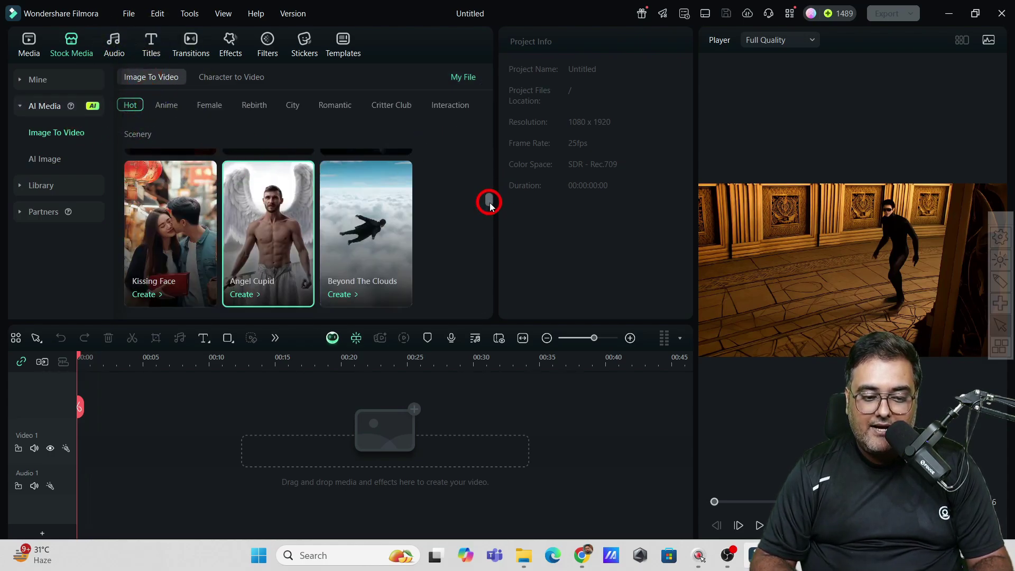
{"action": "scroll", "coordinate": [279, 182], "scroll_direction": "up", "scroll_amount": 3}
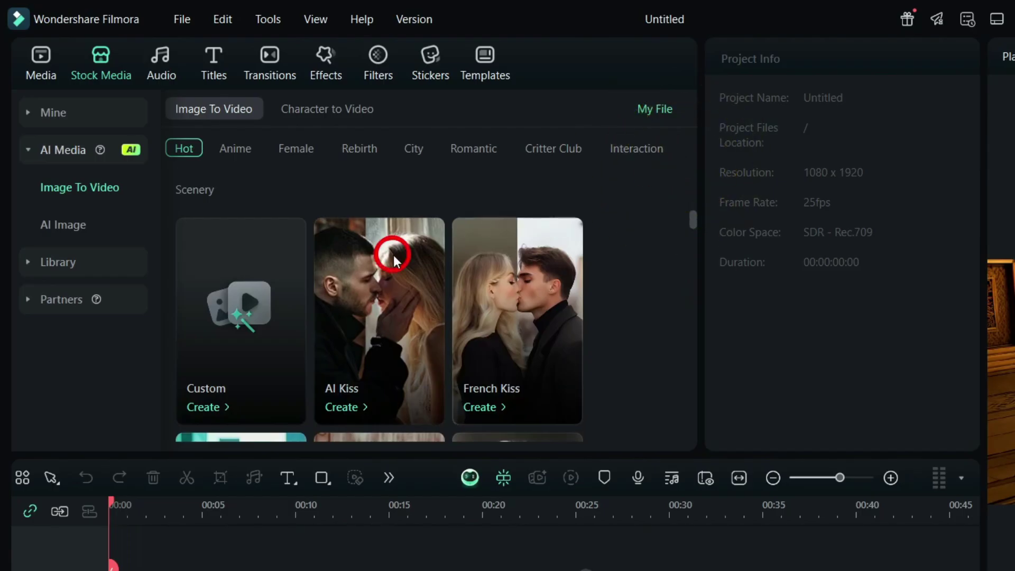
{"action": "left_click", "coordinate": [238, 348]}
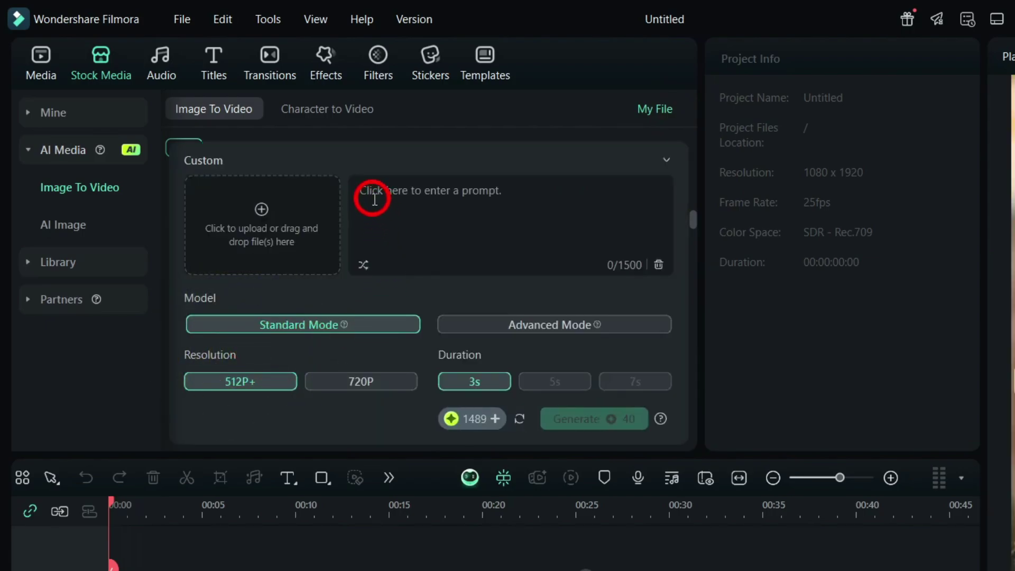